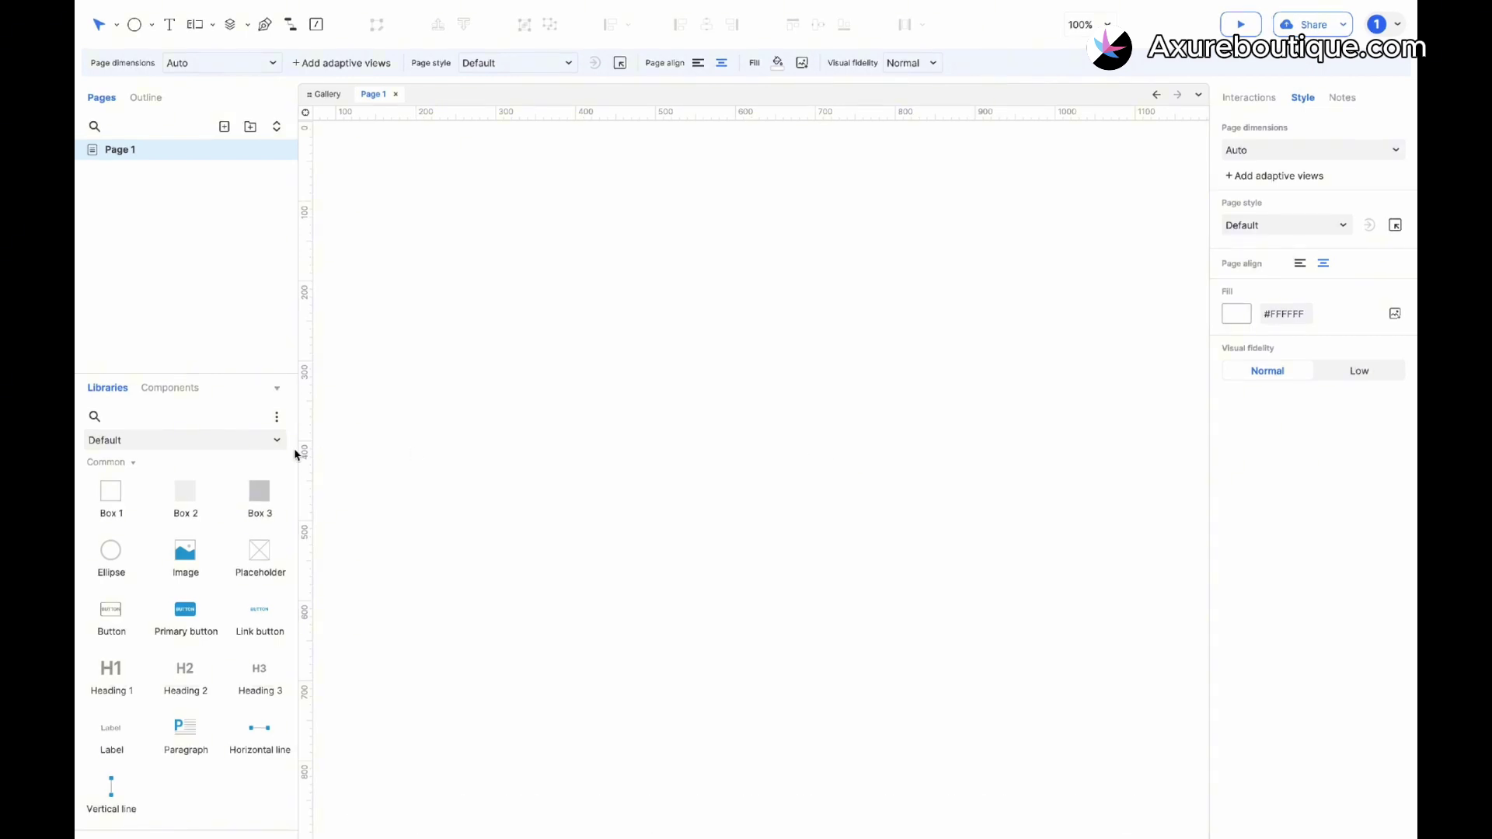
- Load the Flow shape library and look through its available shapes
{"action": "left_click", "coordinate": [196, 442]}
{"action": "left_click", "coordinate": [179, 503]}
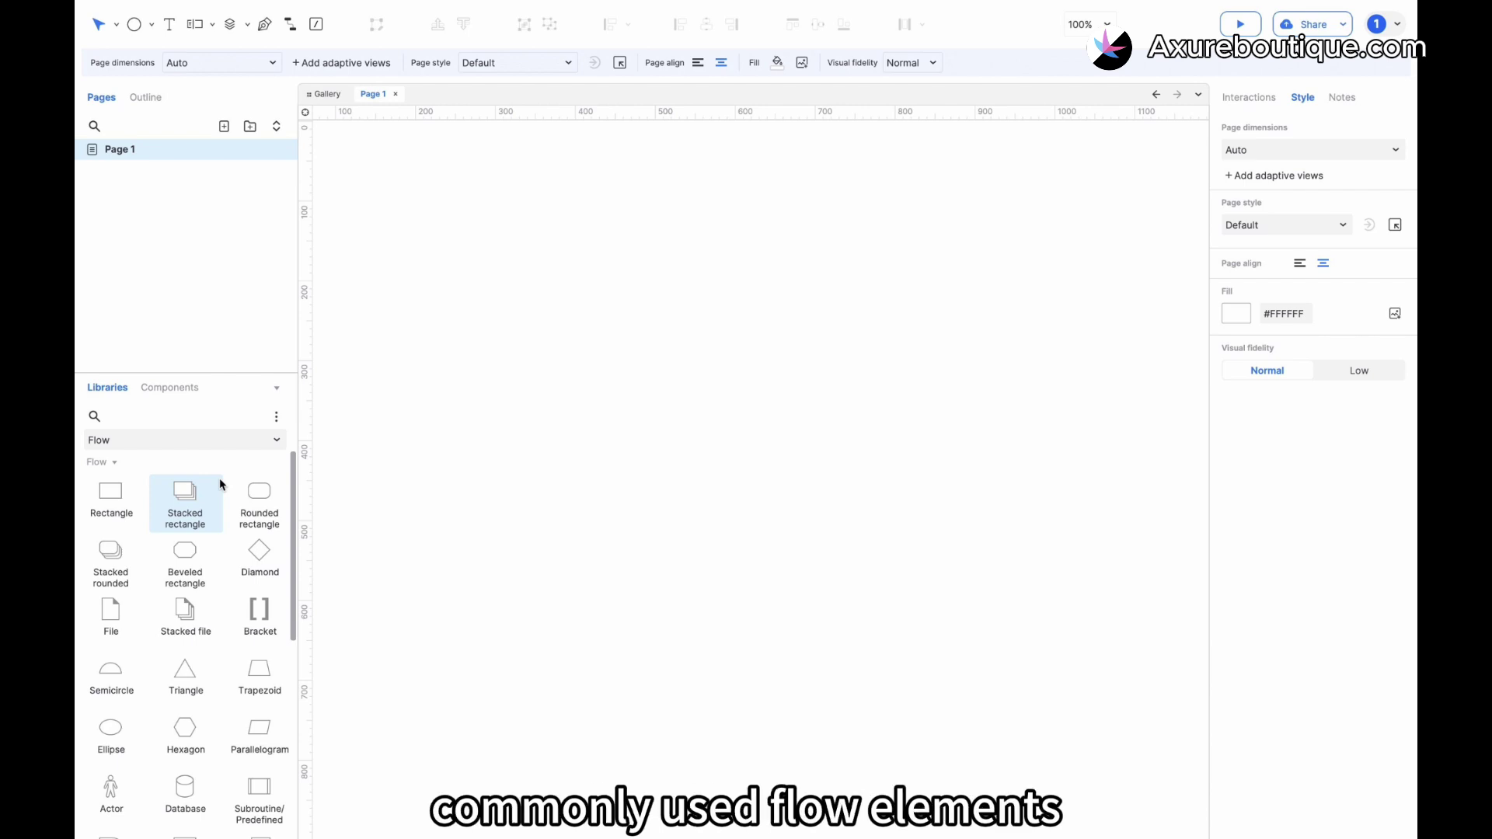
{"action": "scroll", "coordinate": [220, 484], "scroll_direction": "down", "scroll_amount": 1}
{"action": "scroll", "coordinate": [220, 484], "scroll_direction": "down", "scroll_amount": 1}
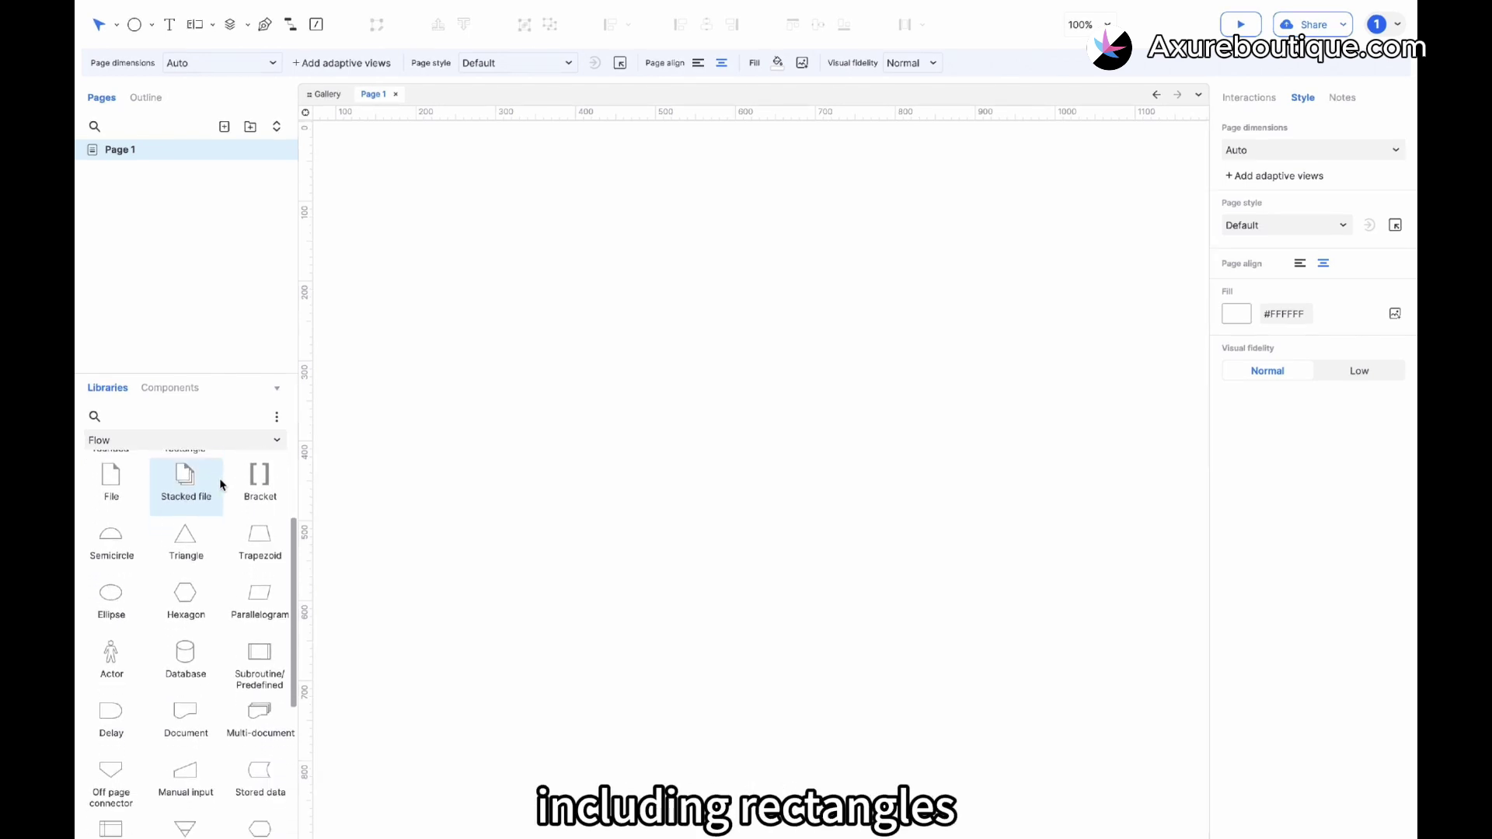
{"action": "scroll", "coordinate": [220, 484], "scroll_direction": "down", "scroll_amount": 3}
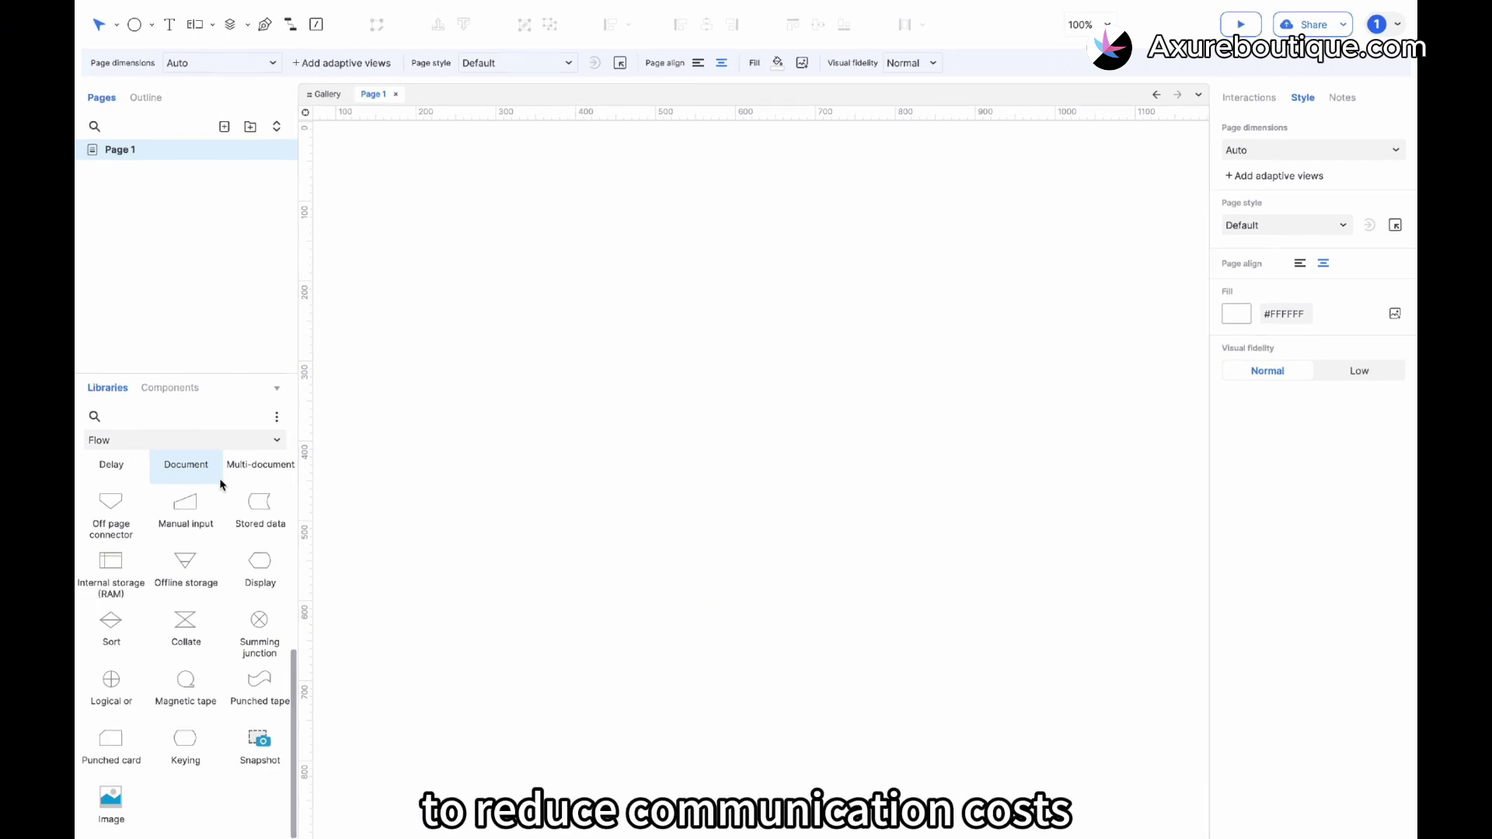
{"action": "scroll", "coordinate": [194, 600], "scroll_direction": "up", "scroll_amount": 10}
- Place a Flow rectangle in the left part of the canvas, at about X 212, Y 408, and label it Start
{"action": "left_click_drag", "start_coordinate": [109, 513], "coordinate": [426, 452]}
{"action": "double_click", "coordinate": [457, 469]}
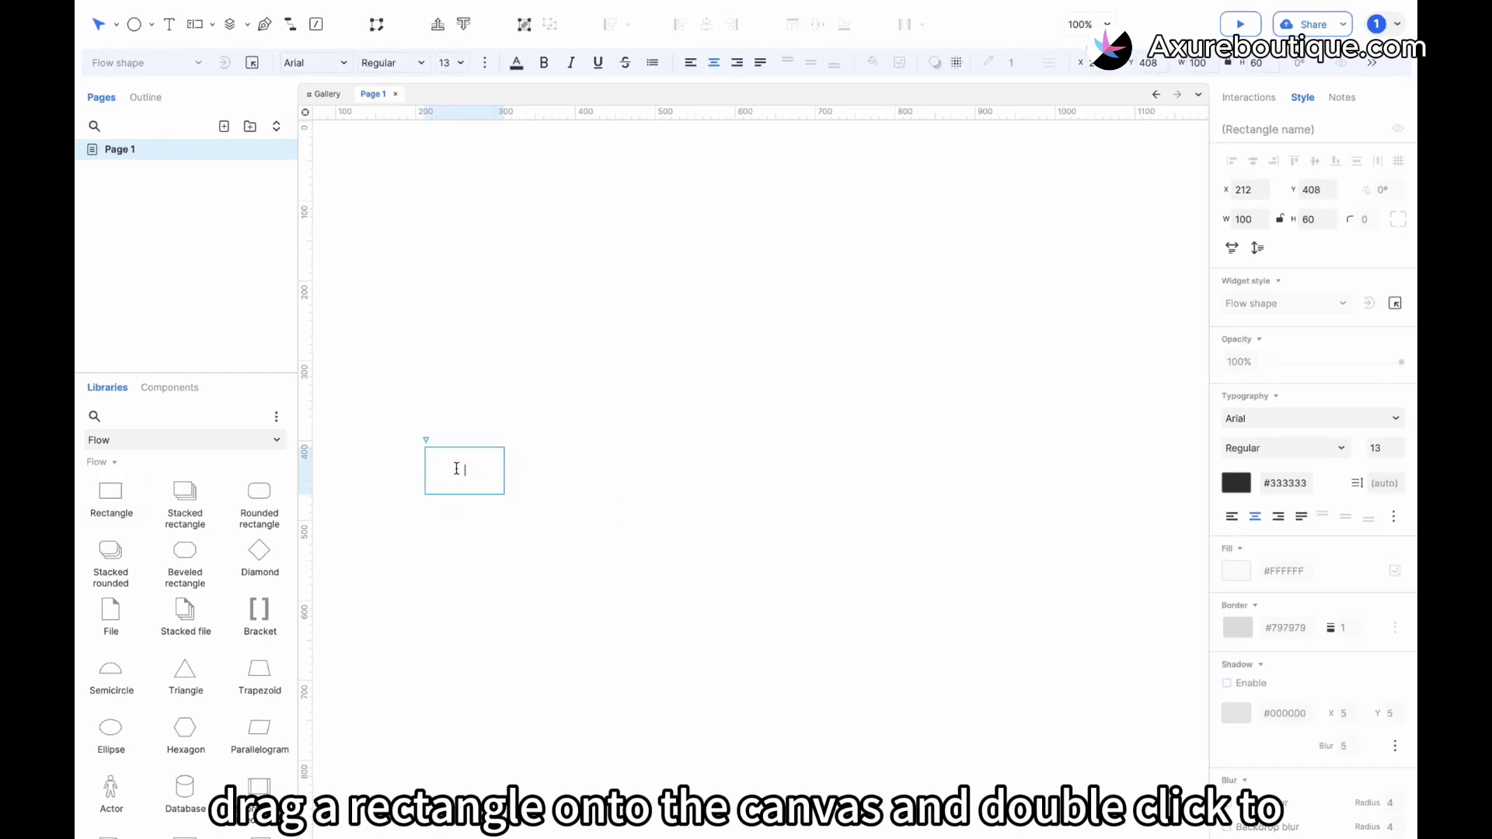
{"action": "type", "text": "s"}
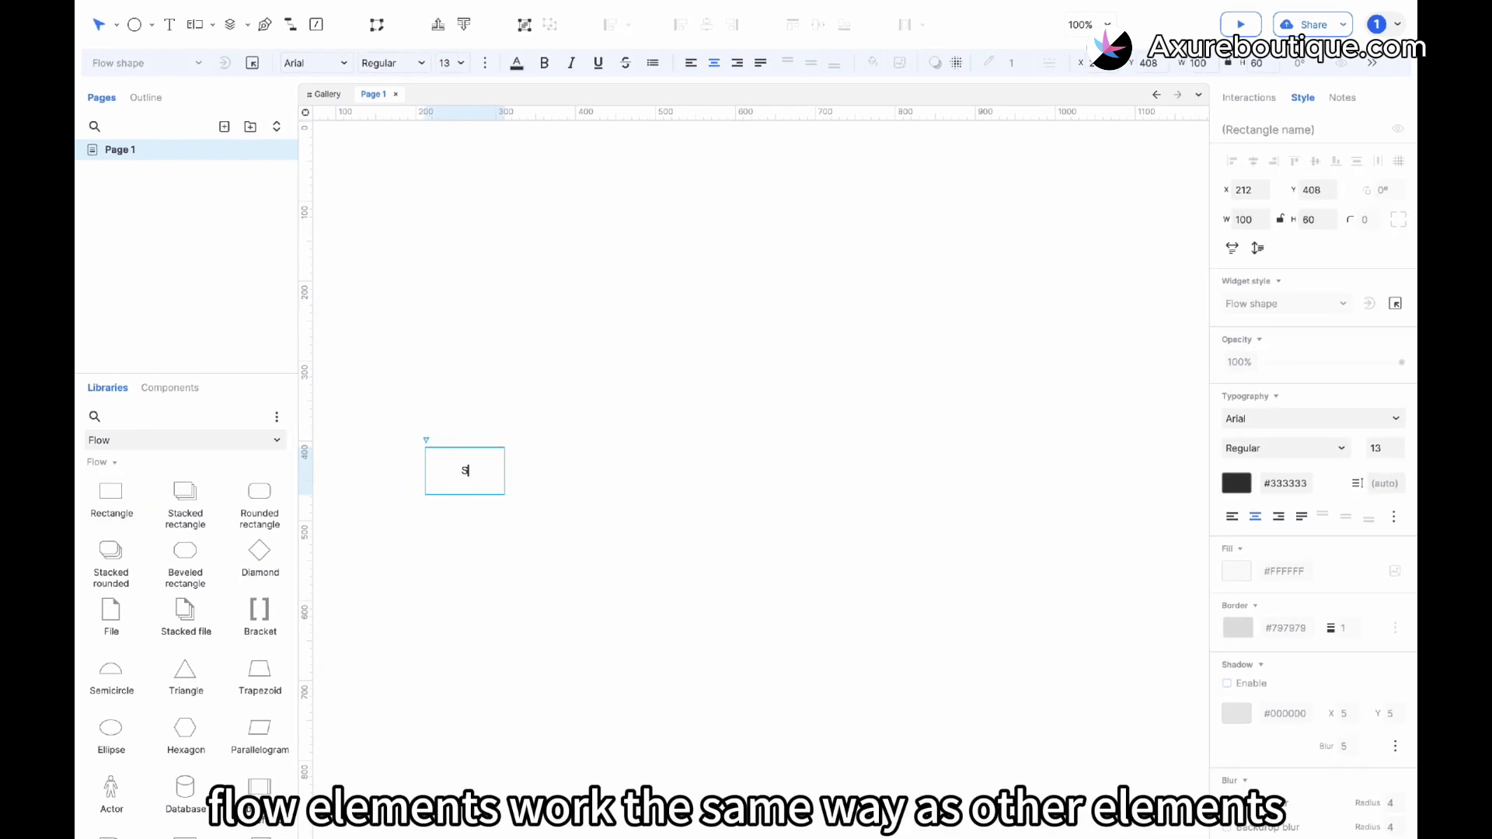
{"action": "type", "text": "tart"}
{"action": "left_click", "coordinate": [619, 519]}
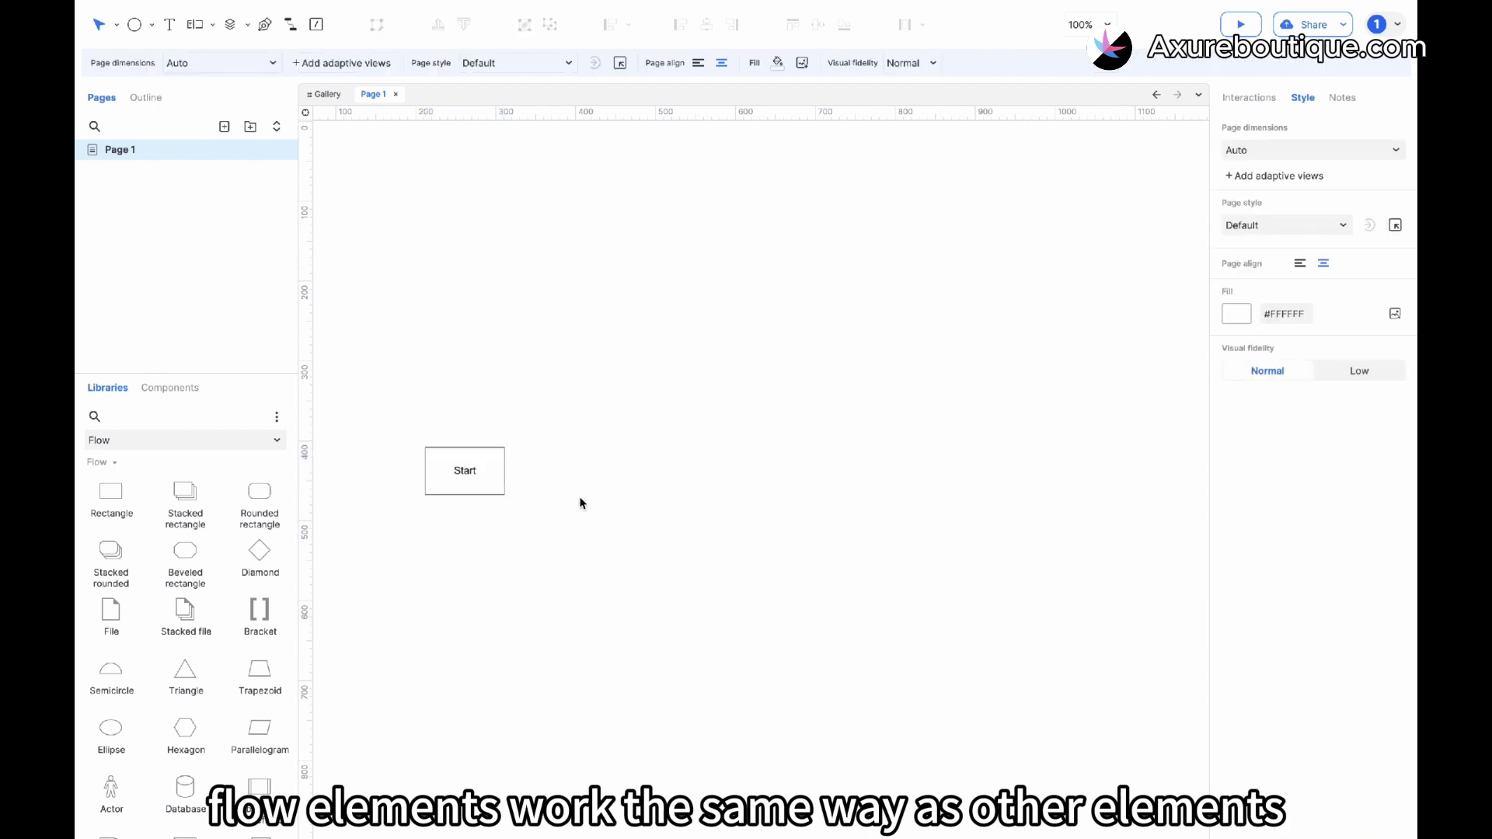
- Add a diamond level with Start on its right, at about X 508, Y 408, and label it Branch
{"action": "left_click_drag", "start_coordinate": [278, 555], "coordinate": [674, 459]}
{"action": "double_click", "coordinate": [698, 468]}
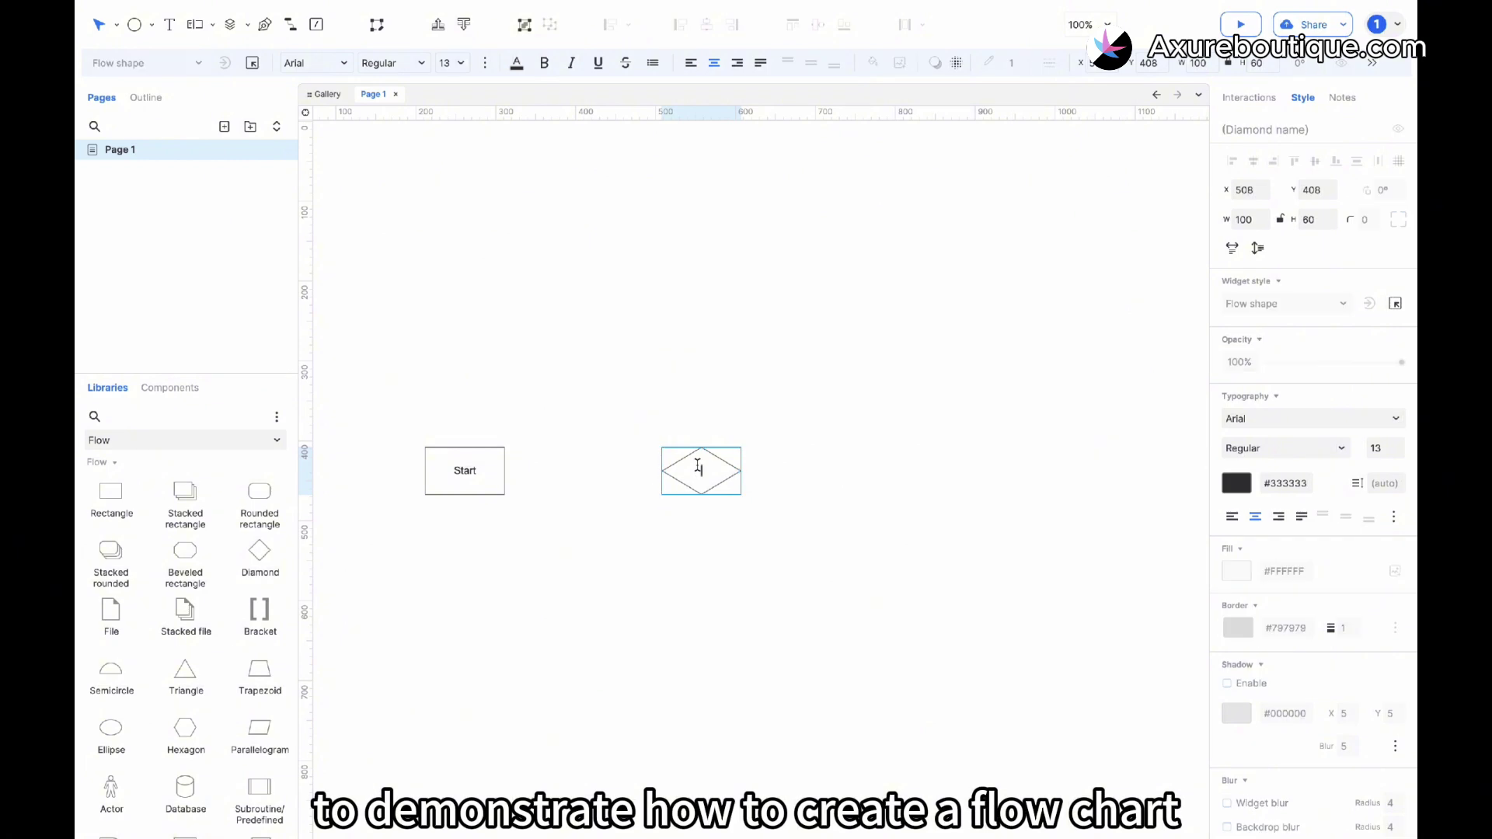
{"action": "type", "text": "Branch"}
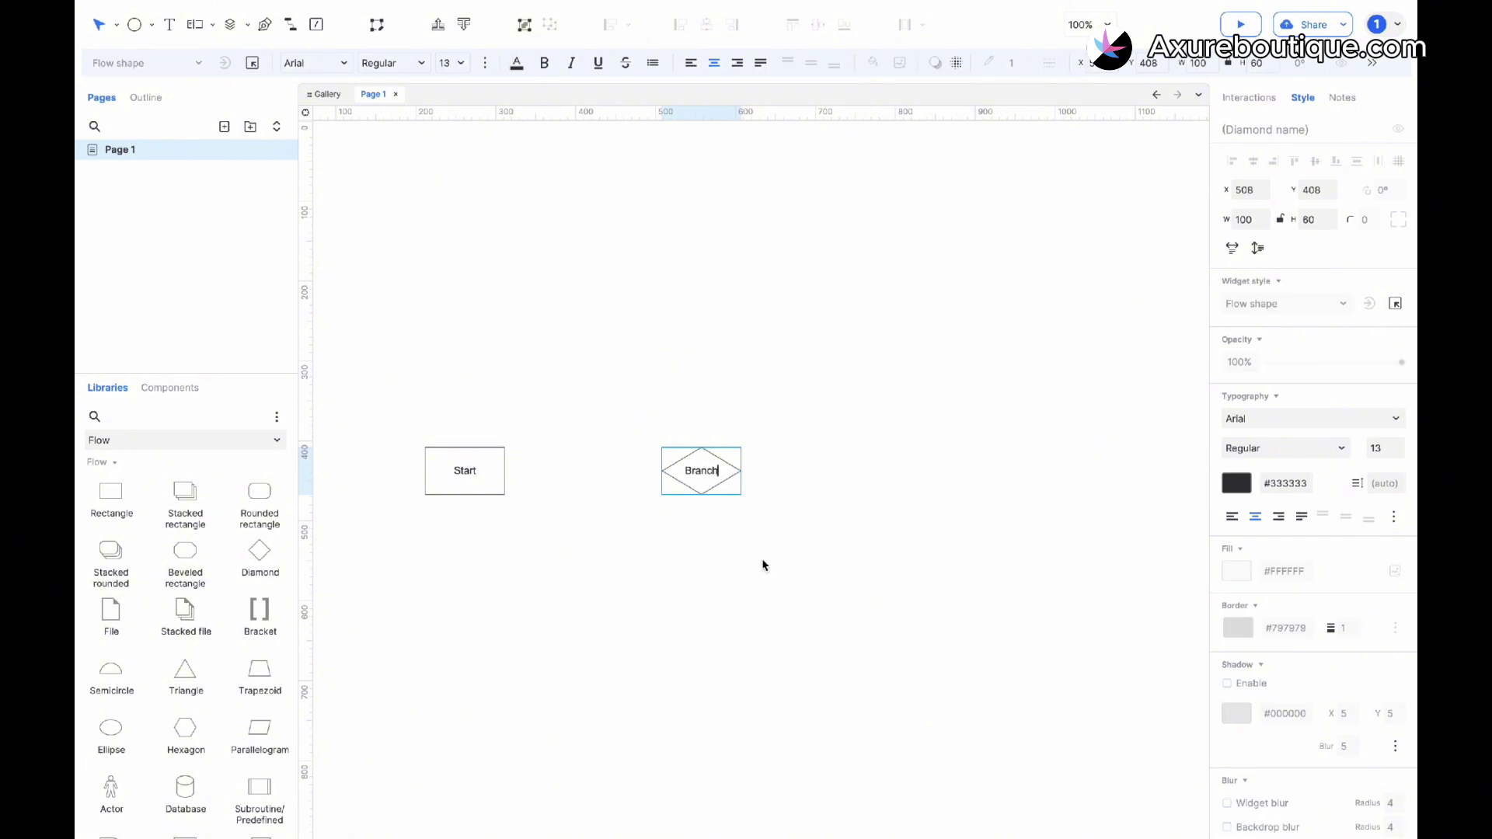
{"action": "left_click", "coordinate": [763, 563]}
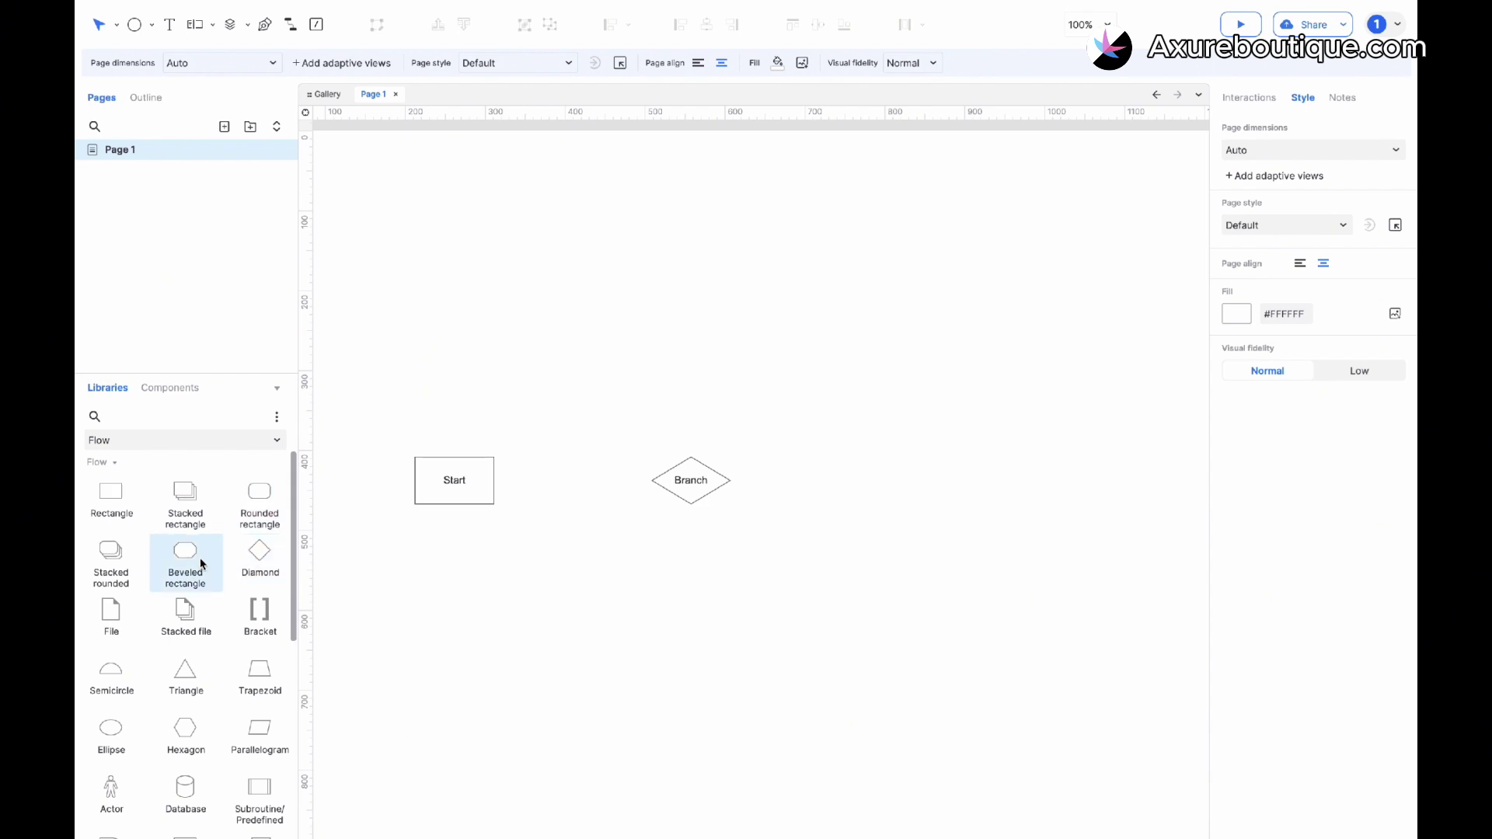
- Add a beveled rectangle level with Branch on its right, at about X 888, Y 408, and label it End
{"action": "left_click_drag", "start_coordinate": [185, 553], "coordinate": [958, 461]}
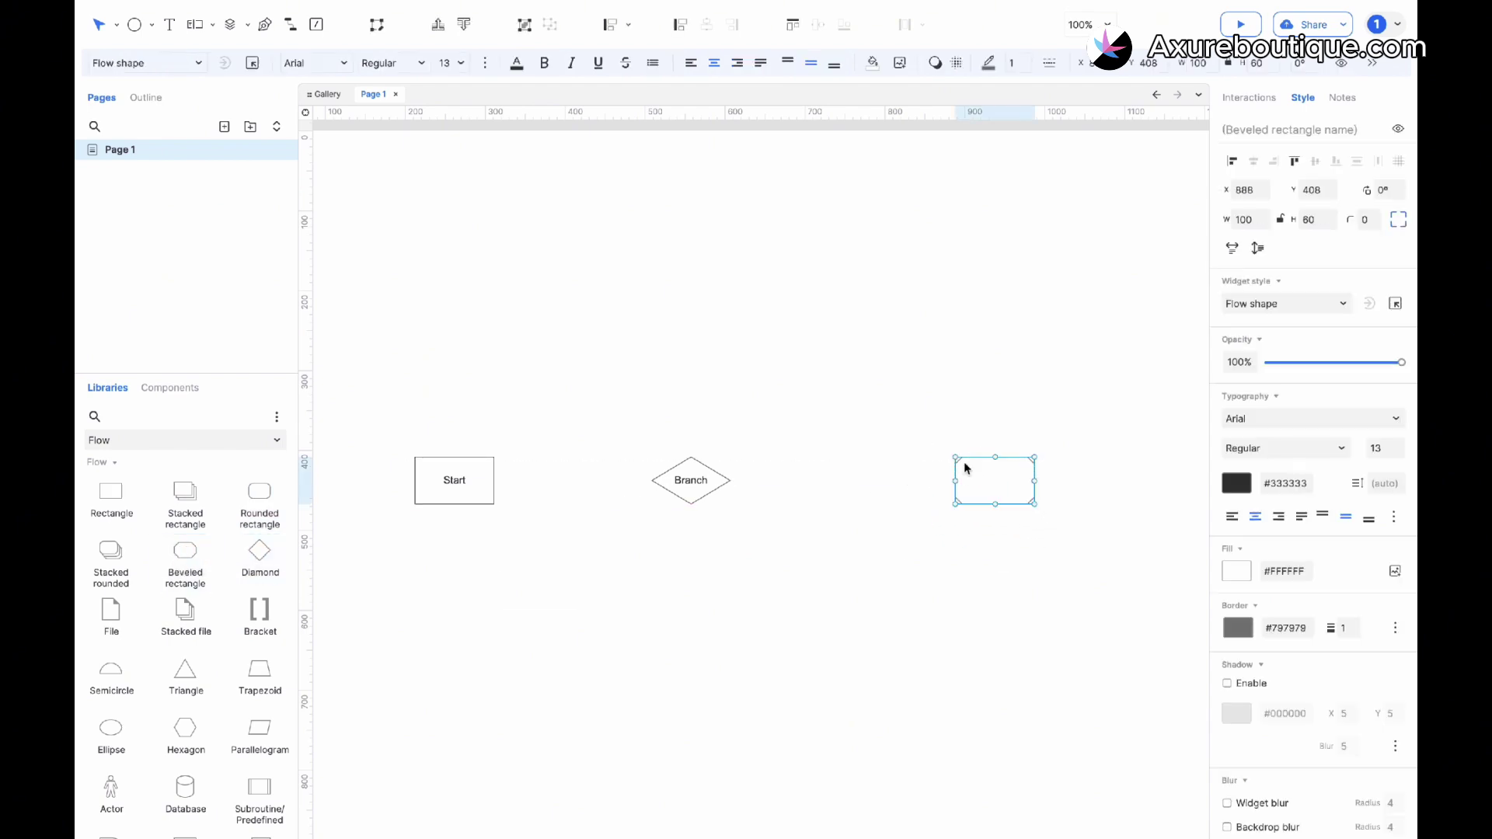
{"action": "double_click", "coordinate": [977, 474]}
{"action": "type", "text": "End"}
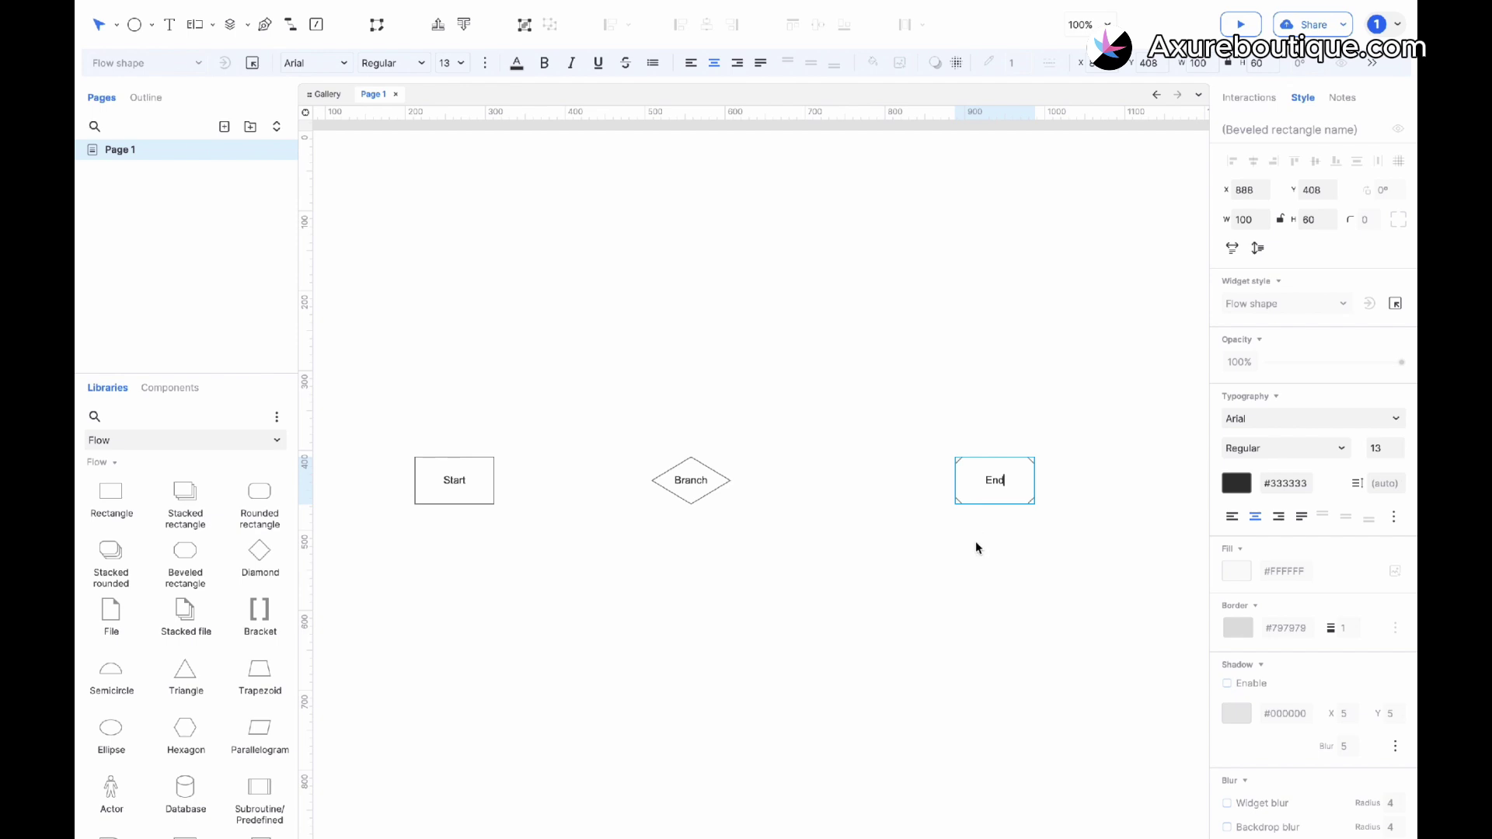
{"action": "left_click", "coordinate": [977, 548]}
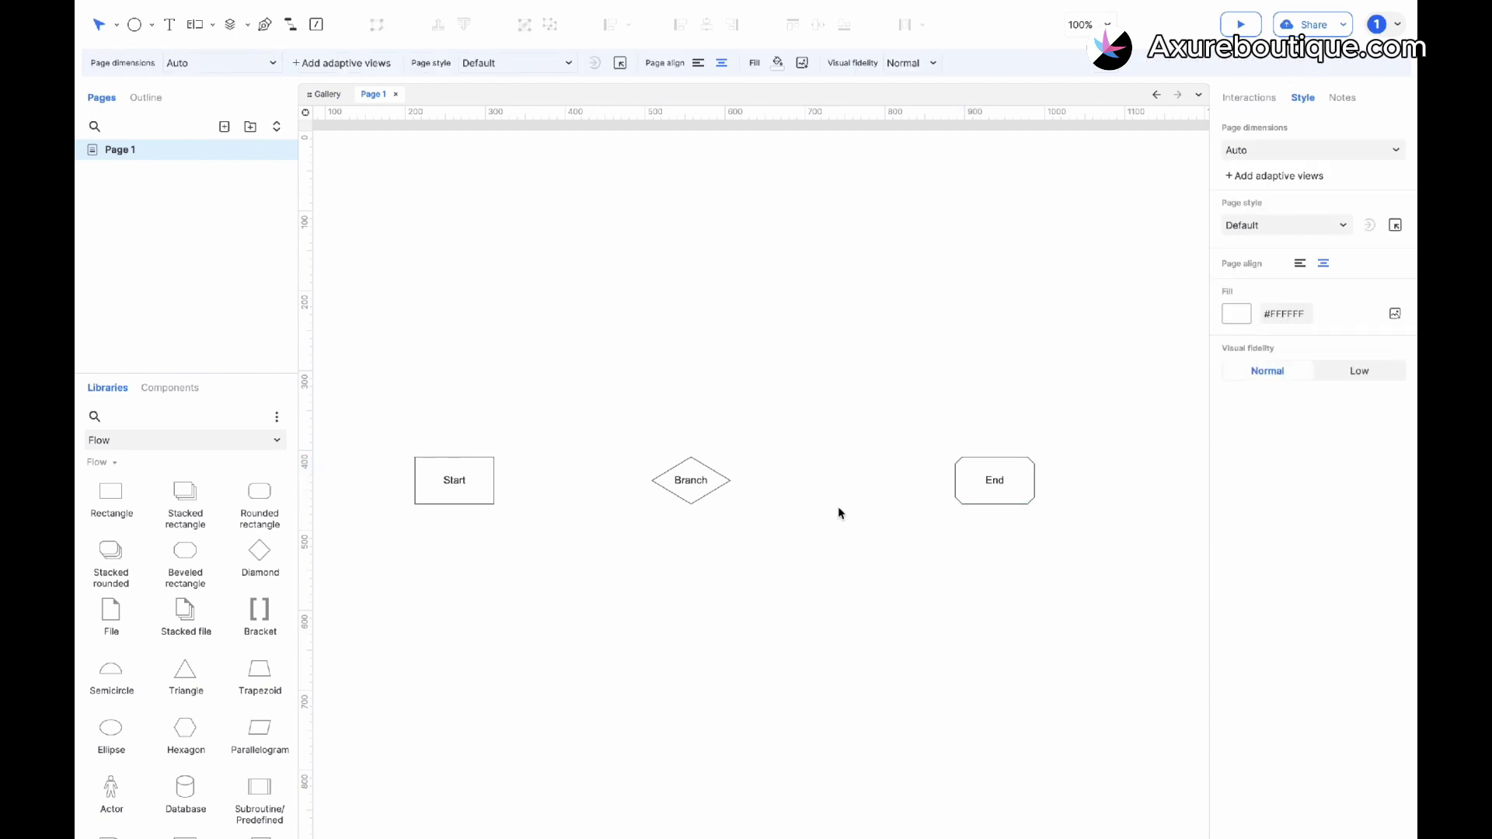
- Add two blank, vertically aligned rectangles between Branch and End, one above the row and one below it
{"action": "left_click_drag", "start_coordinate": [118, 496], "coordinate": [794, 350]}
{"action": "left_click_drag", "start_coordinate": [842, 394], "coordinate": [841, 591]}
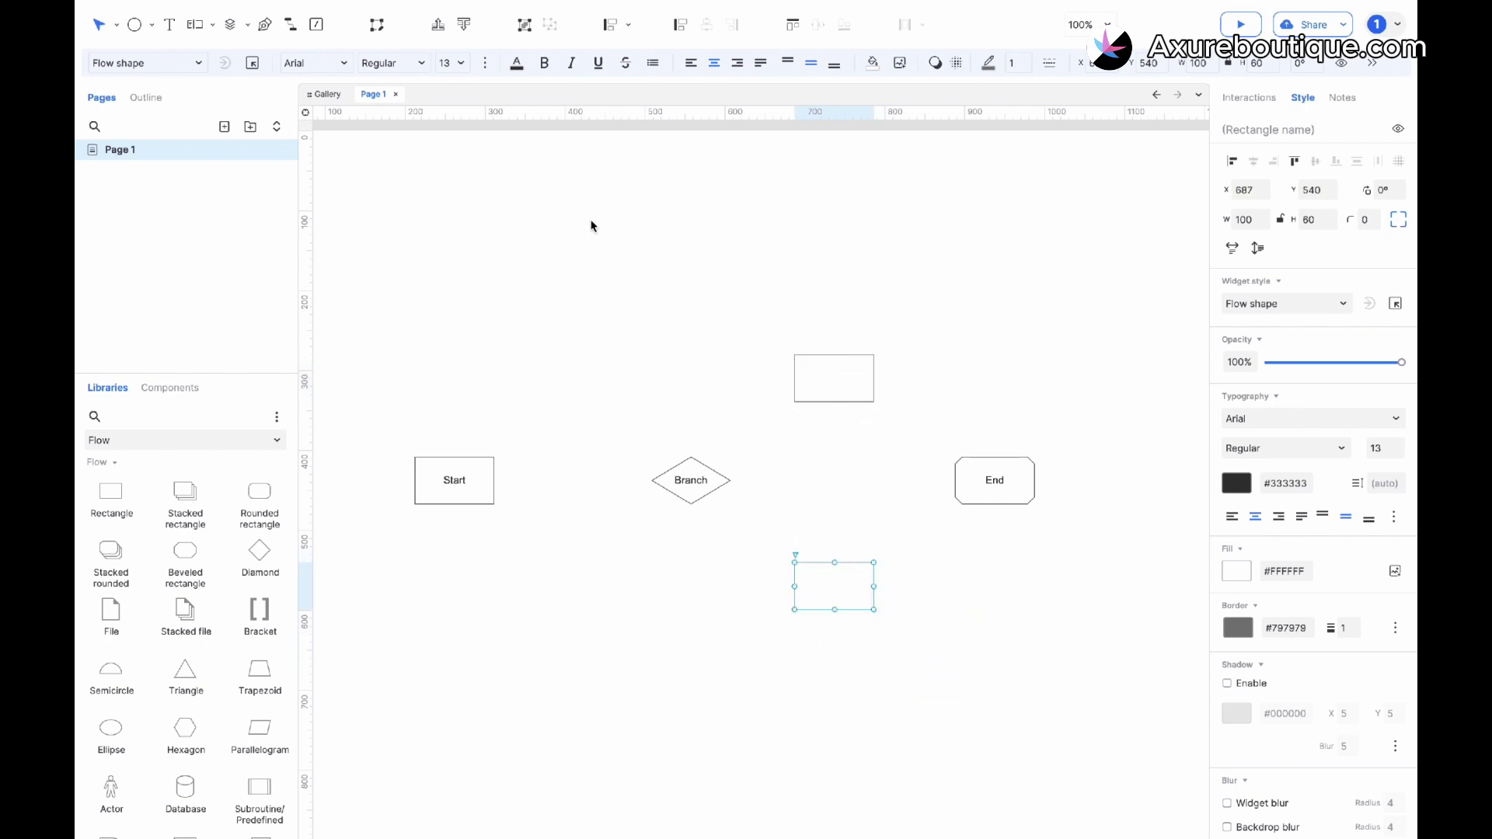
{"action": "left_click", "coordinate": [630, 268]}
- Draw connectors from Start to Branch, from Branch to both blank rectangles, and from each of these to End
{"action": "left_click", "coordinate": [290, 24]}
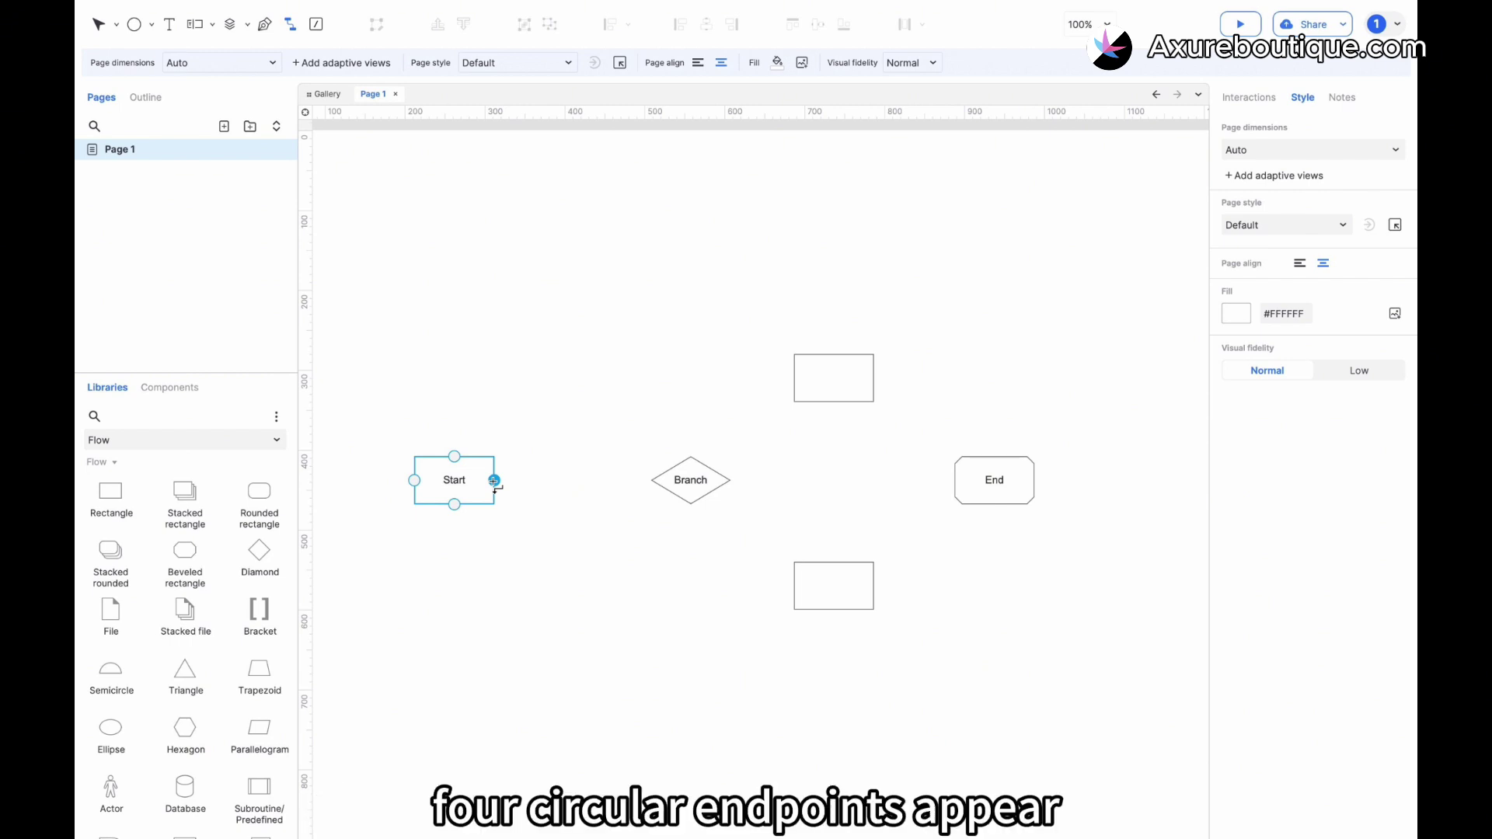
{"action": "left_click_drag", "start_coordinate": [494, 481], "coordinate": [793, 378]}
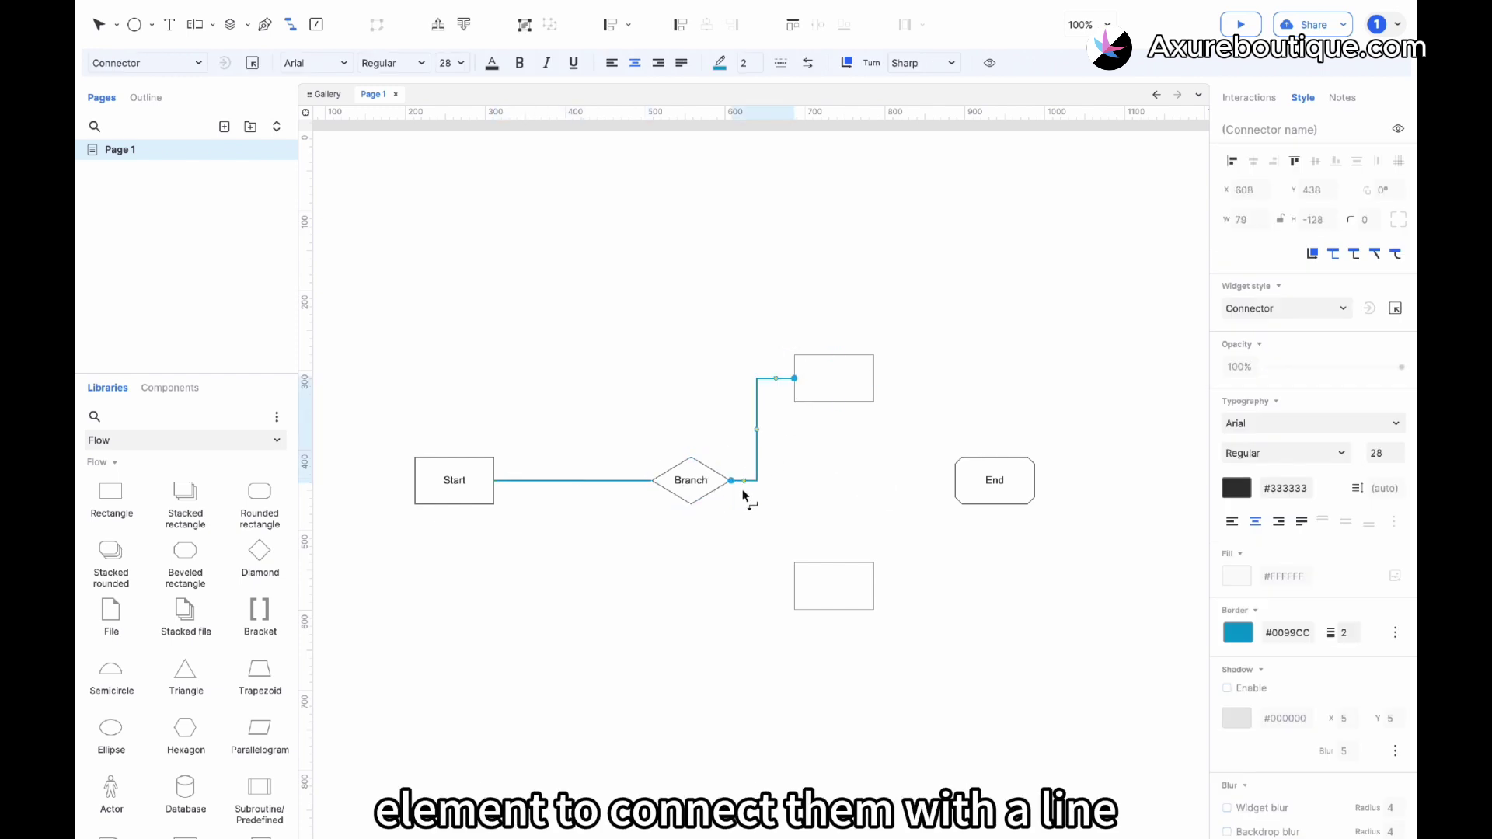
{"action": "left_click_drag", "start_coordinate": [731, 481], "coordinate": [794, 586]}
{"action": "left_click_drag", "start_coordinate": [874, 379], "coordinate": [955, 481]}
{"action": "left_click_drag", "start_coordinate": [874, 586], "coordinate": [957, 484]}
- Extend the flow with two more connected rectangles stacked downward beneath the lower blank rectangle
{"action": "mouse_move", "coordinate": [834, 610]}
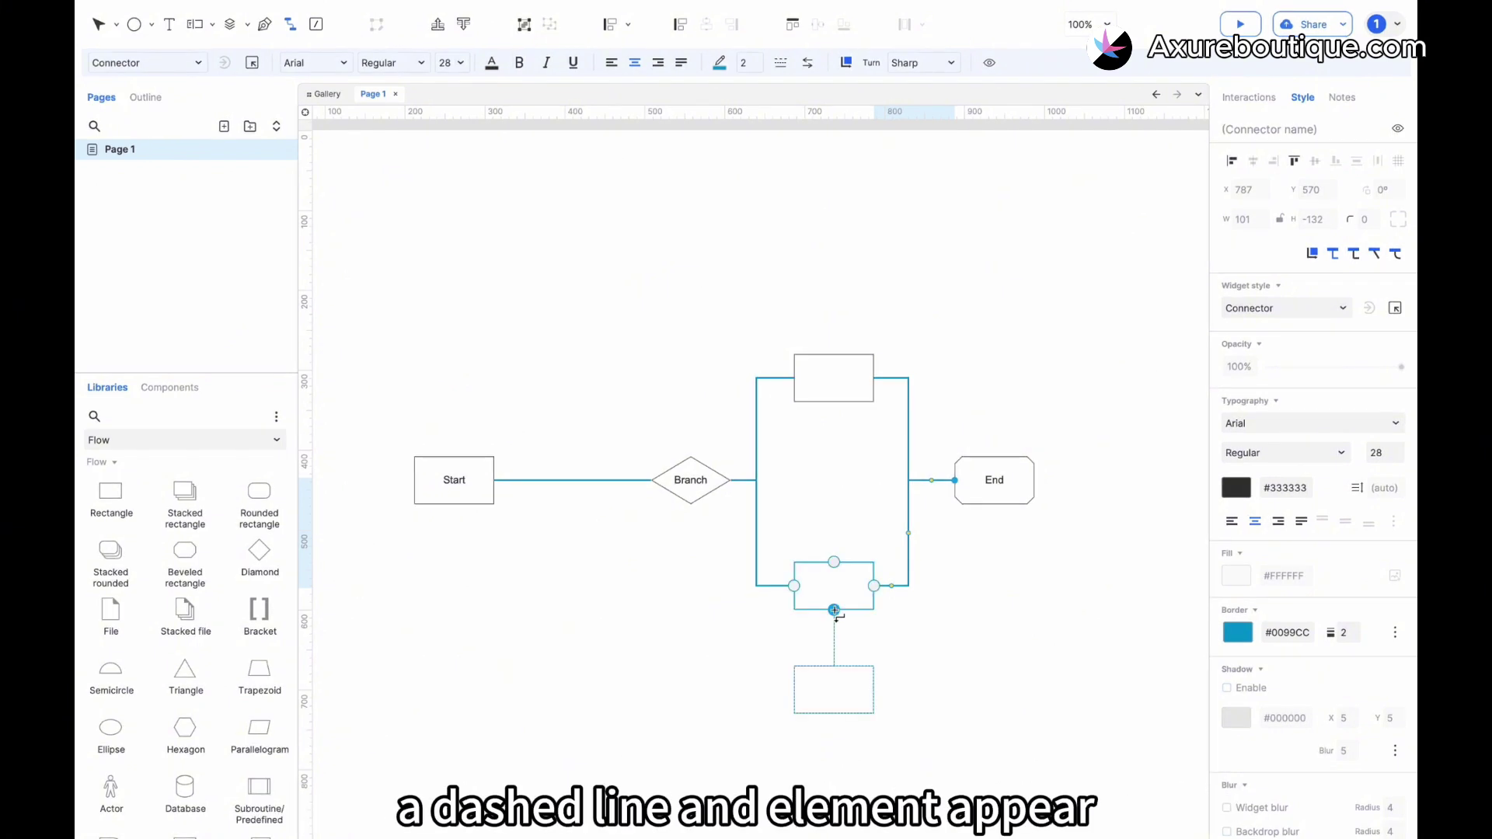
{"action": "left_click", "coordinate": [834, 611]}
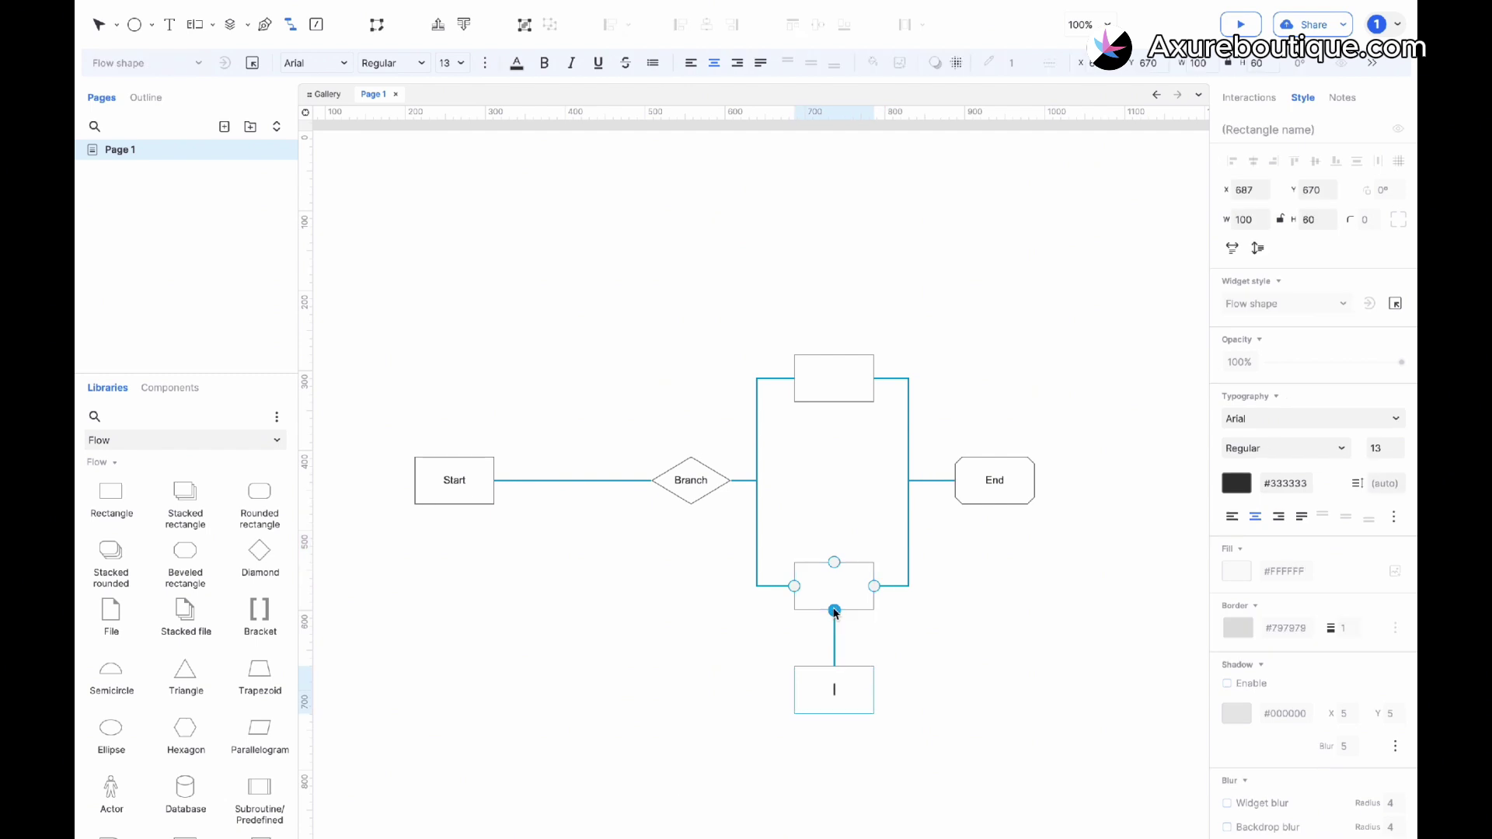
{"action": "left_click", "coordinate": [834, 714]}
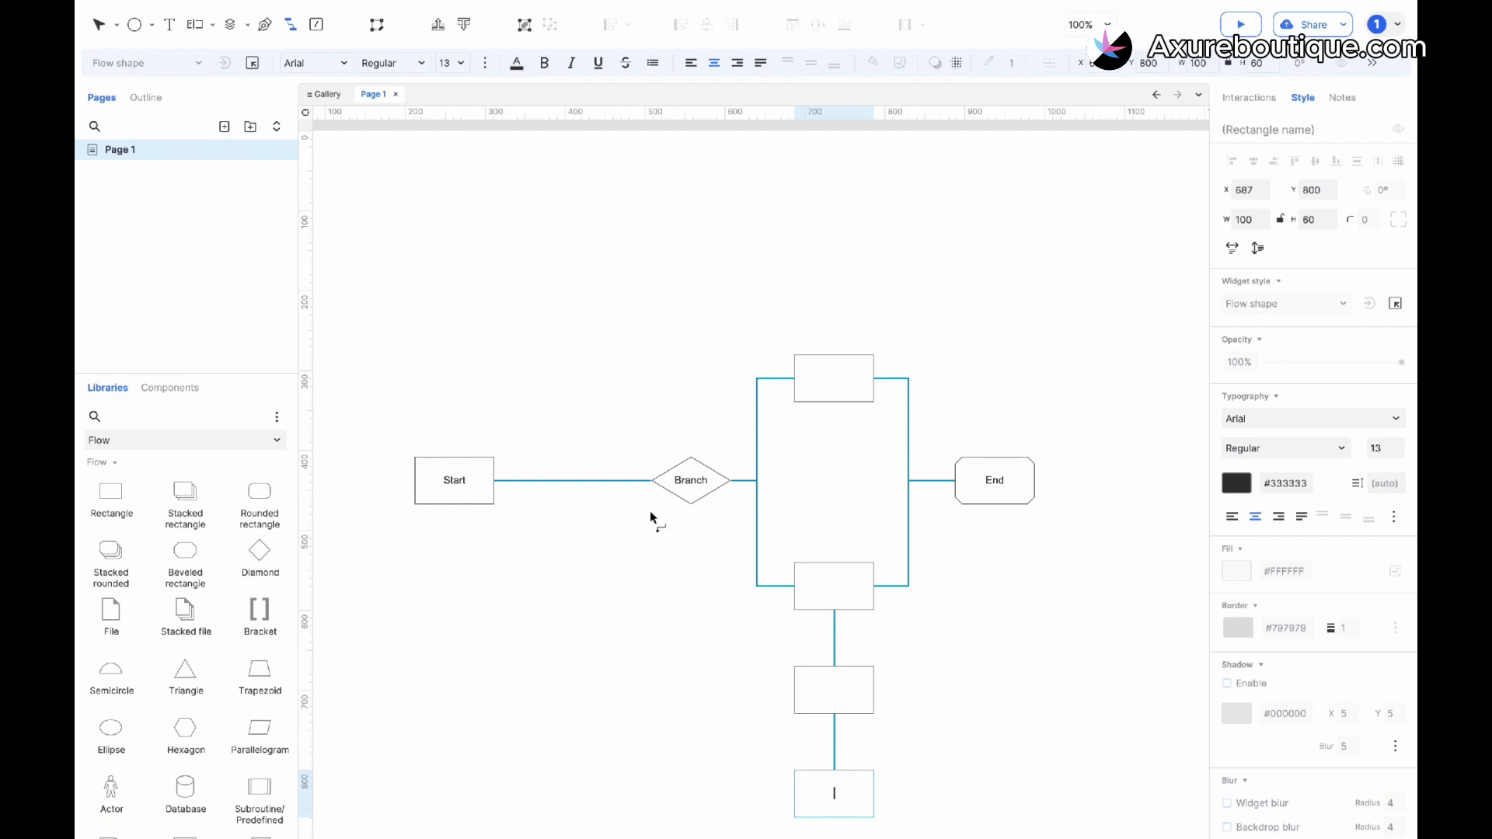
- Add a connected diamond above the upper blank rectangle, and chain a second diamond to its right
{"action": "left_click_drag", "start_coordinate": [834, 355], "coordinate": [834, 241]}
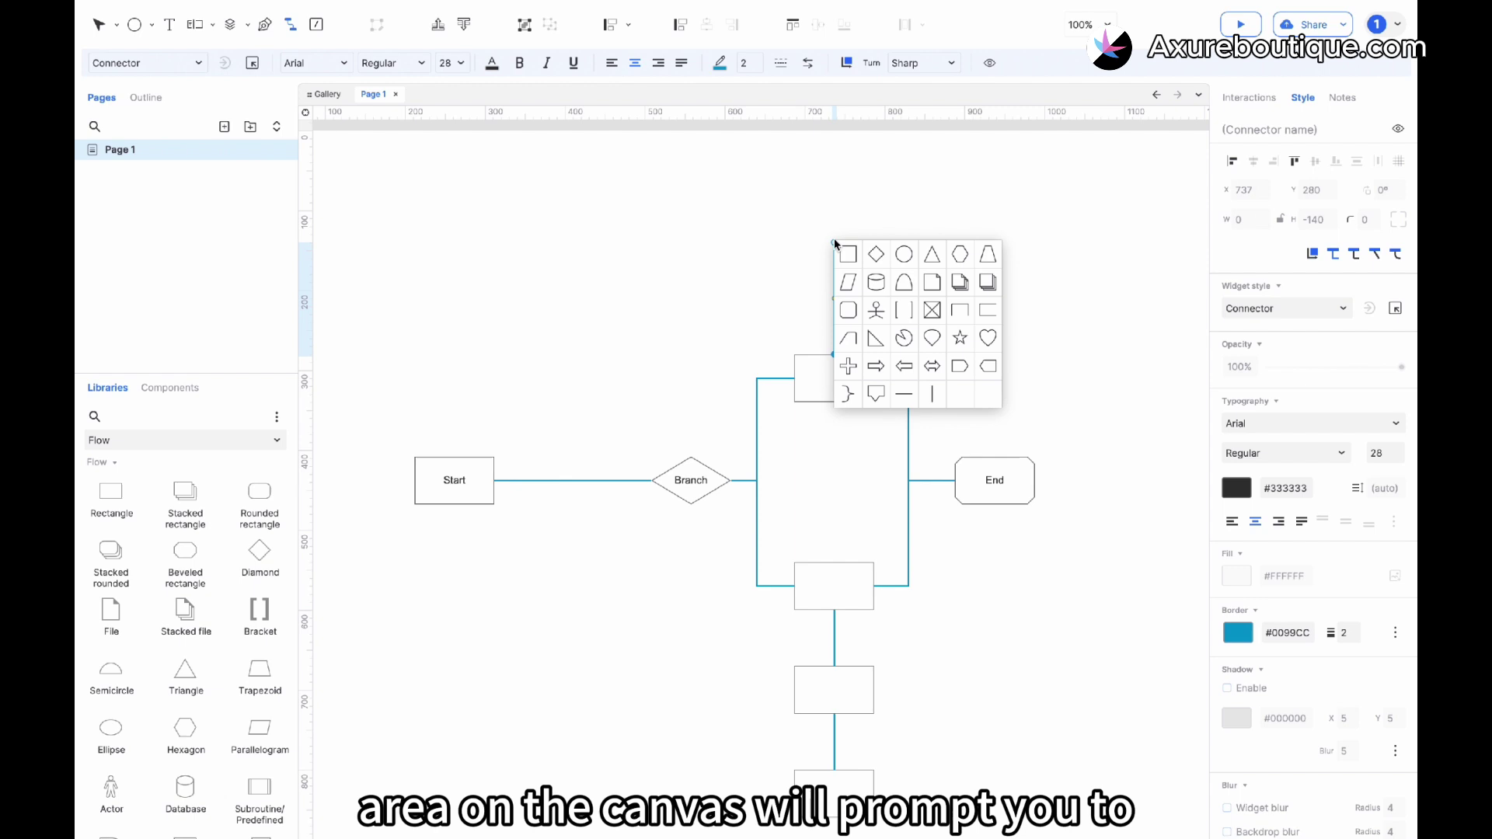
{"action": "left_click", "coordinate": [874, 254]}
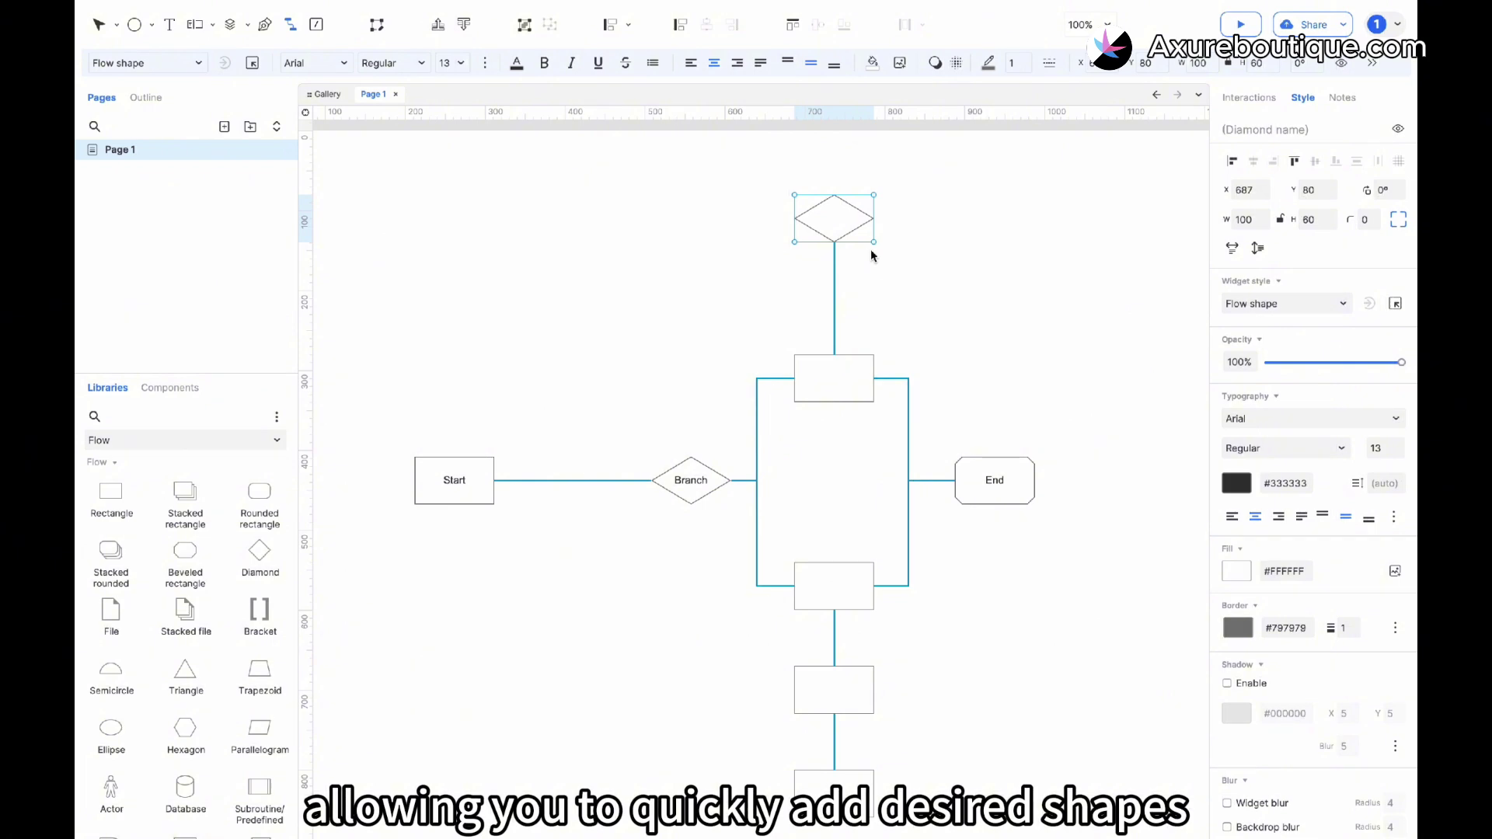
{"action": "mouse_move", "coordinate": [875, 219]}
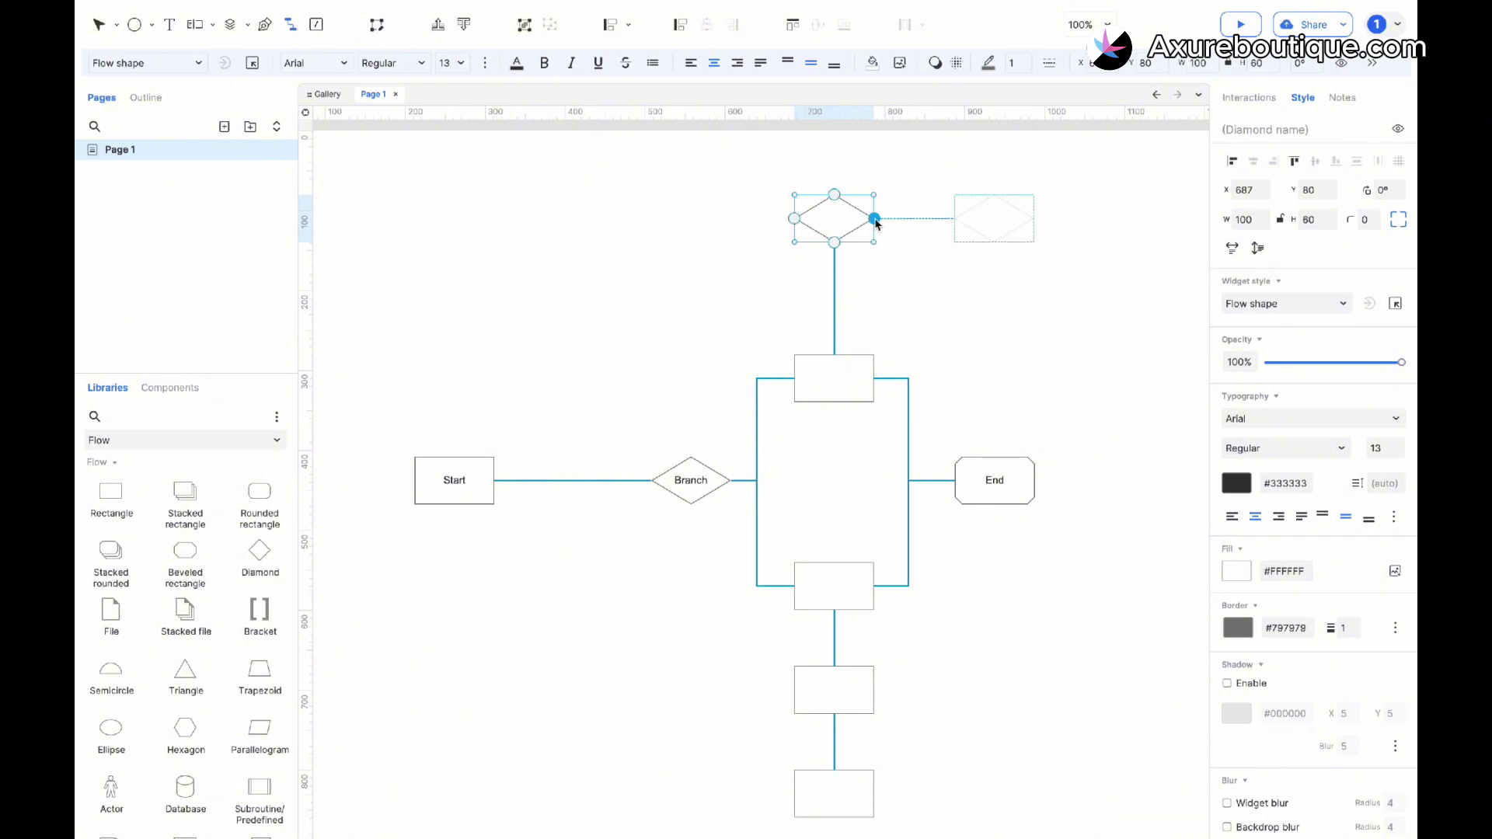
{"action": "left_click", "coordinate": [875, 219]}
- Draw a connector down from the second diamond and attach an Actor shape to its free end
{"action": "mouse_move", "coordinate": [995, 243]}
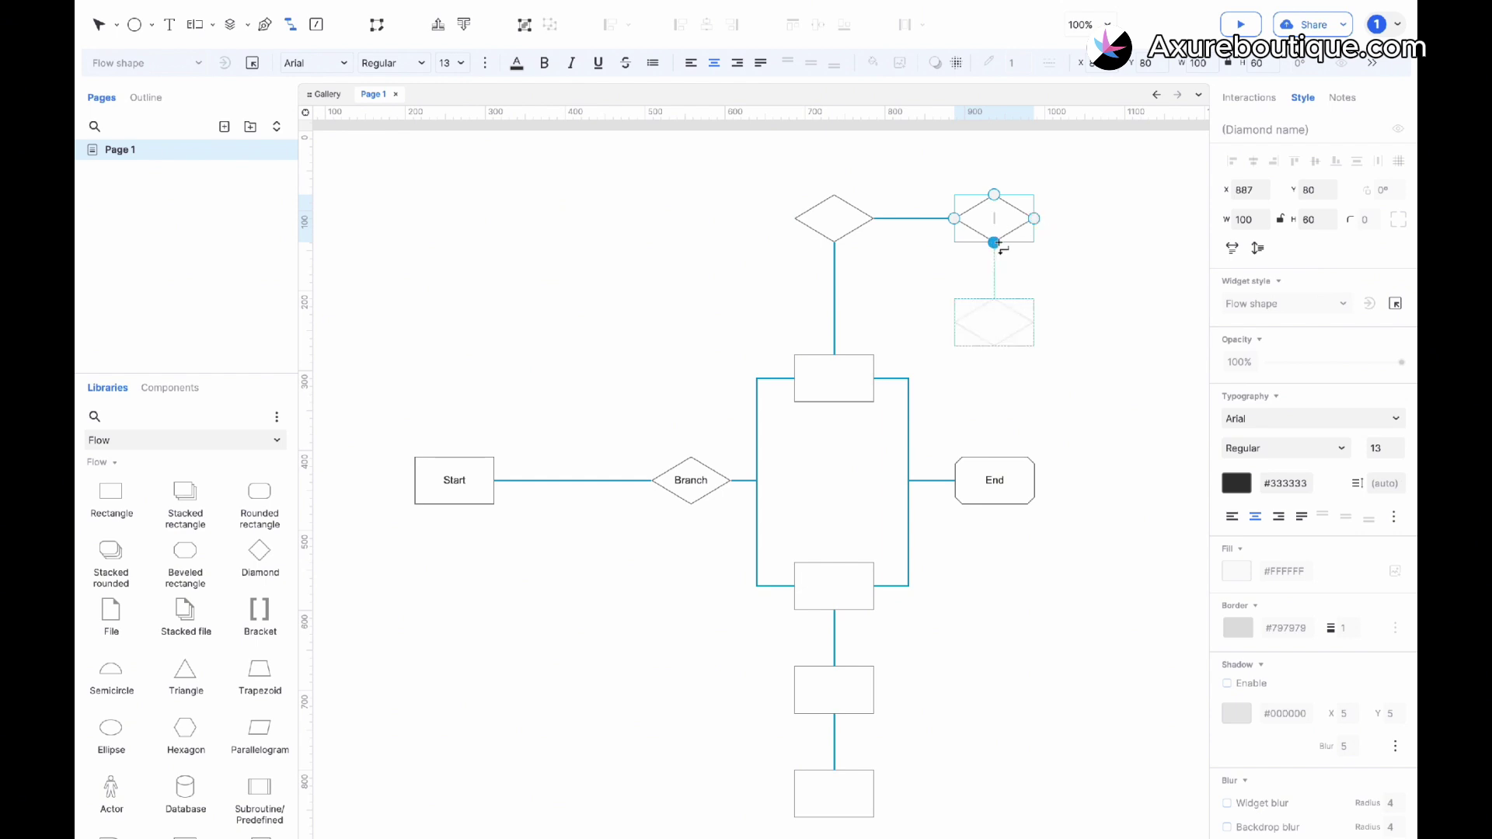
{"action": "left_click_drag", "start_coordinate": [995, 243], "coordinate": [995, 334]}
{"action": "left_click", "coordinate": [1040, 403]}
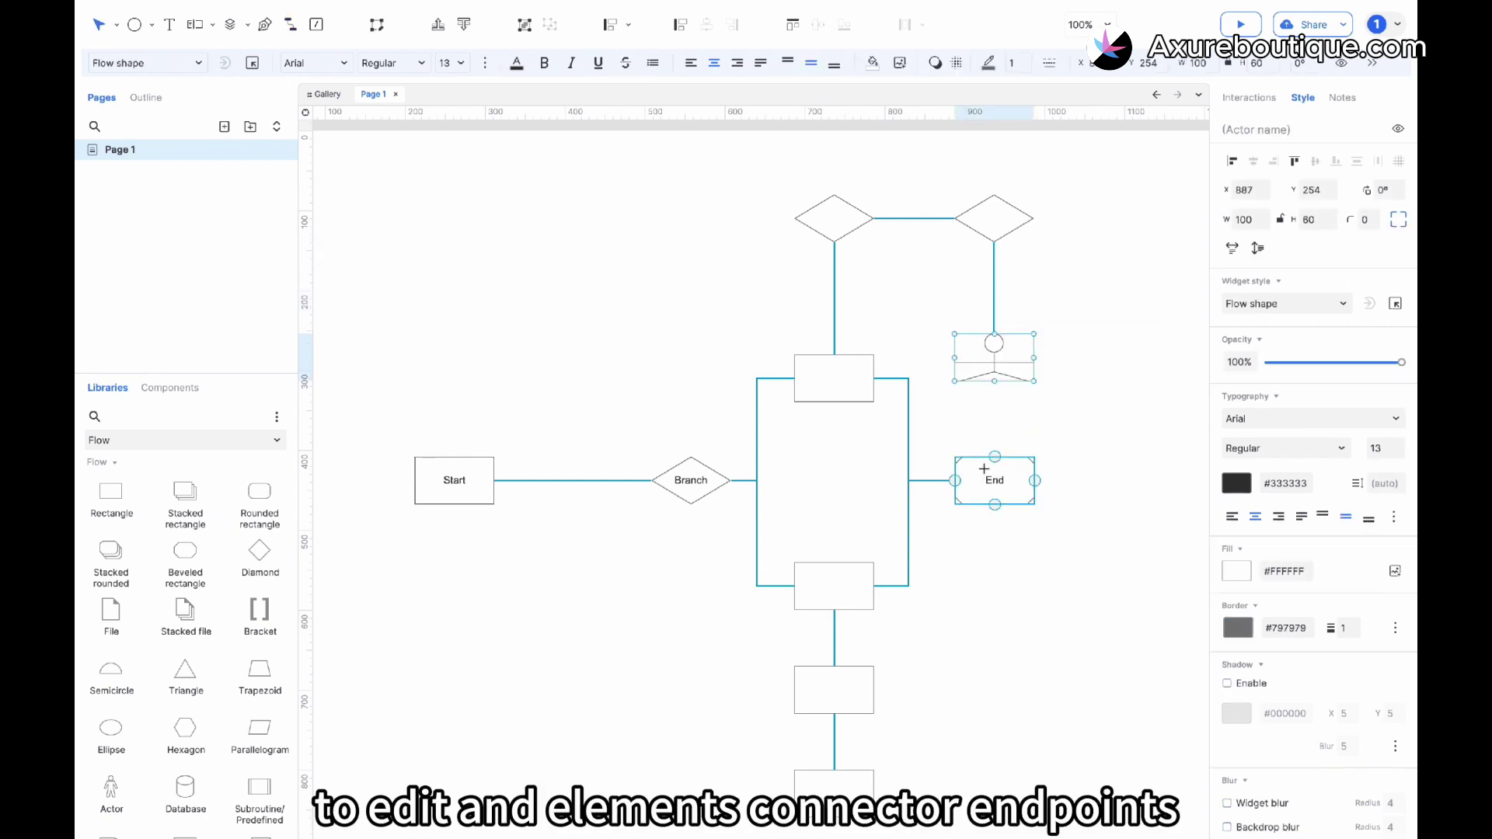
- Edit the connector points of the End shape, picking the point on its left edge
{"action": "left_click", "coordinate": [993, 475]}
{"action": "right_click", "coordinate": [996, 476]}
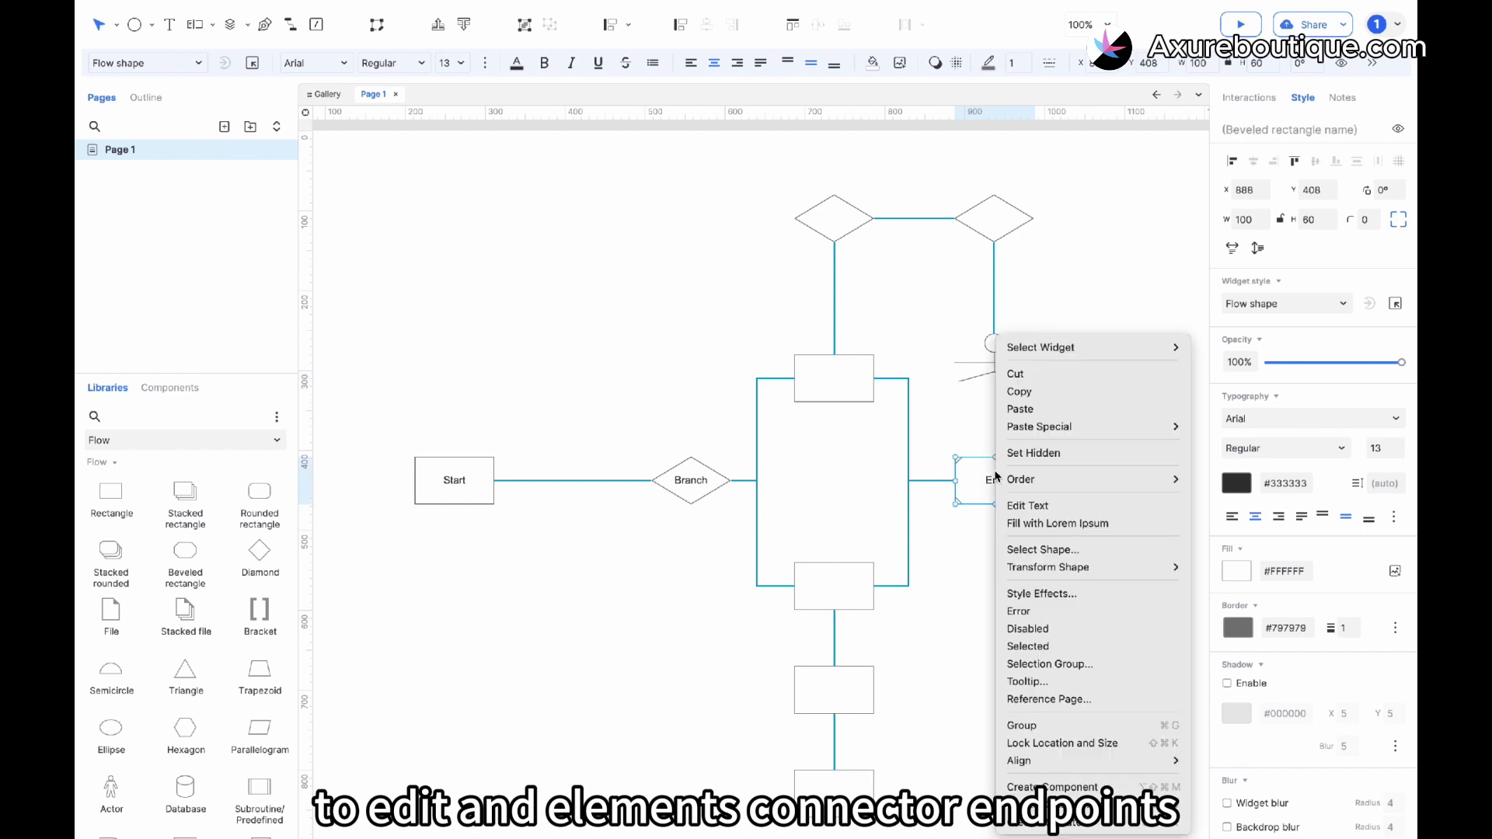
{"action": "mouse_move", "coordinate": [1049, 566]}
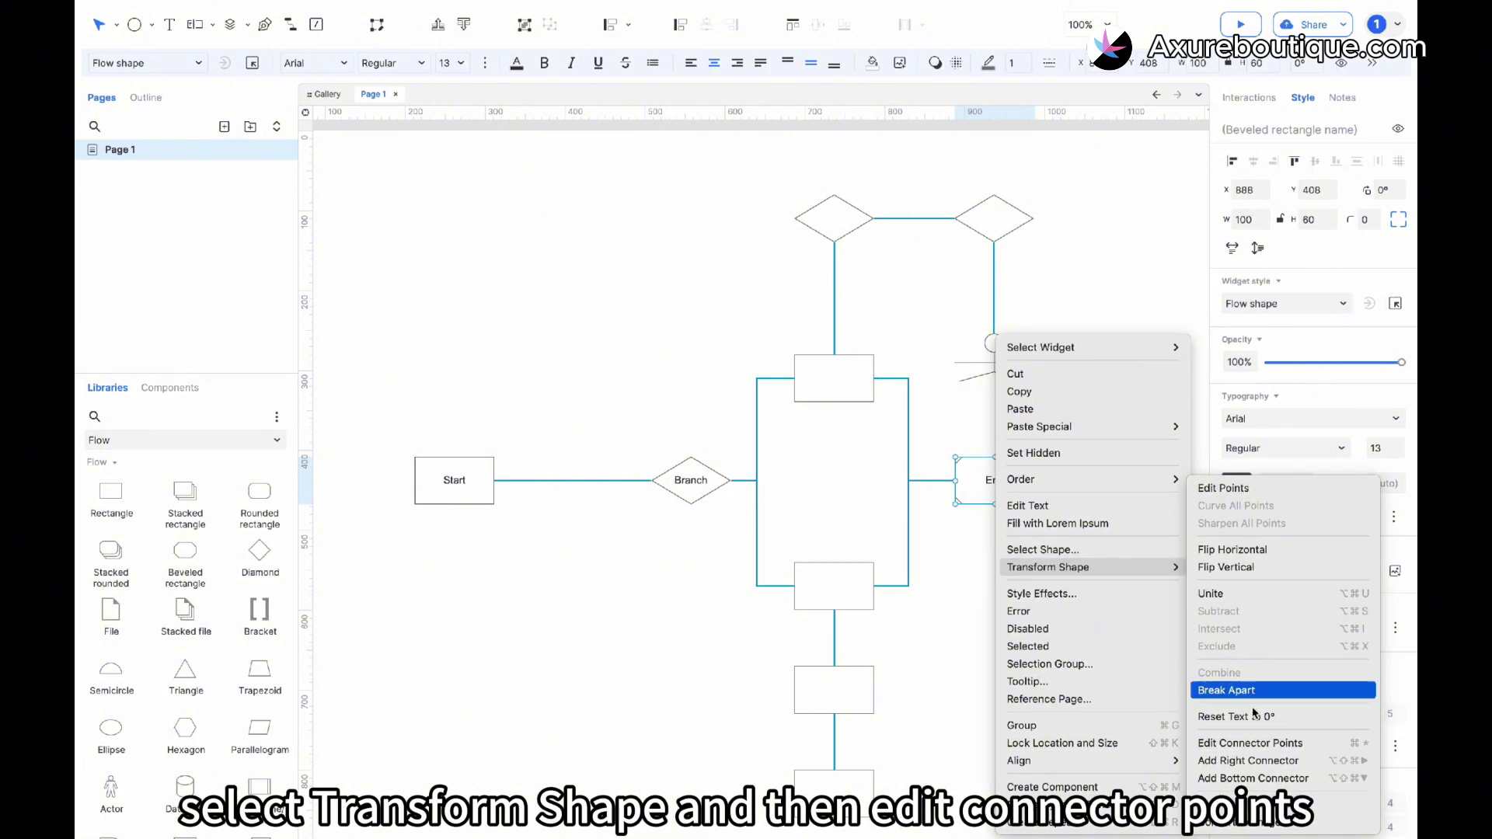
{"action": "left_click", "coordinate": [1262, 744]}
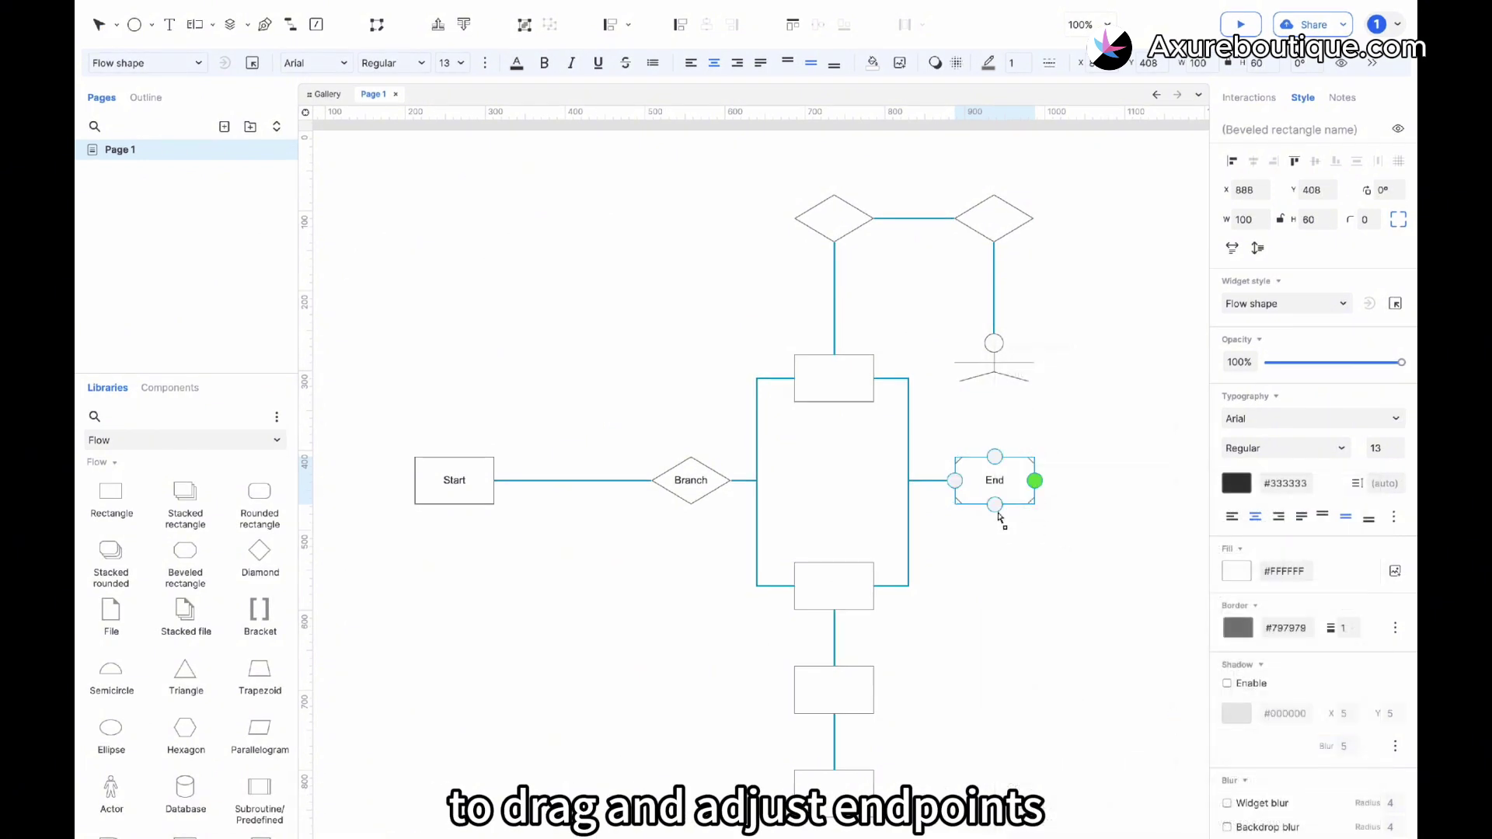
{"action": "left_click_drag", "start_coordinate": [957, 482], "coordinate": [959, 476]}
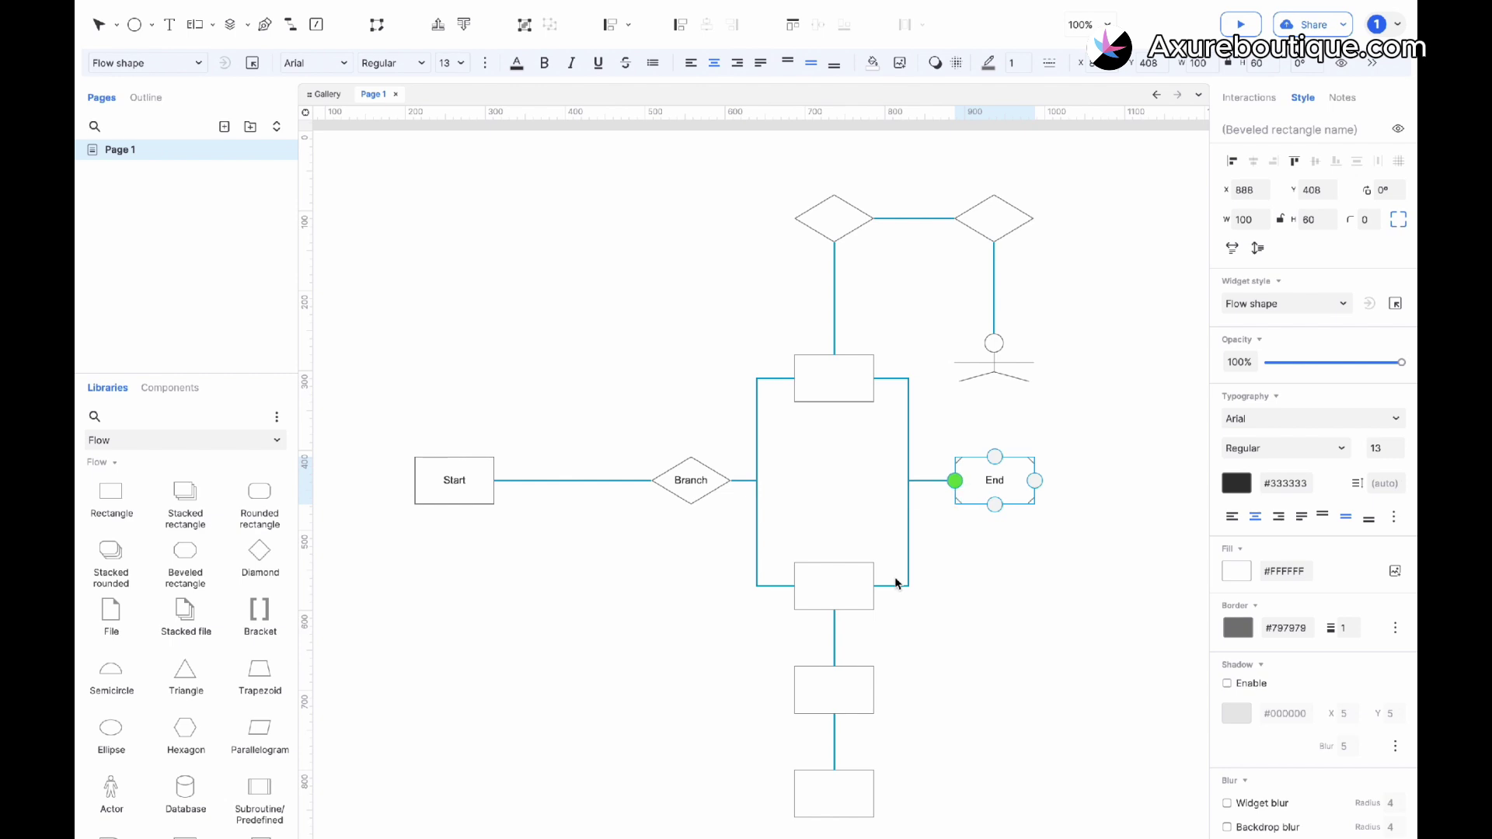
{"action": "left_click", "coordinate": [750, 488]}
- Try Rounded and Straight on the connector from Branch to the upper rectangle, settle on Curve, and bow it outward
{"action": "left_click", "coordinate": [758, 440]}
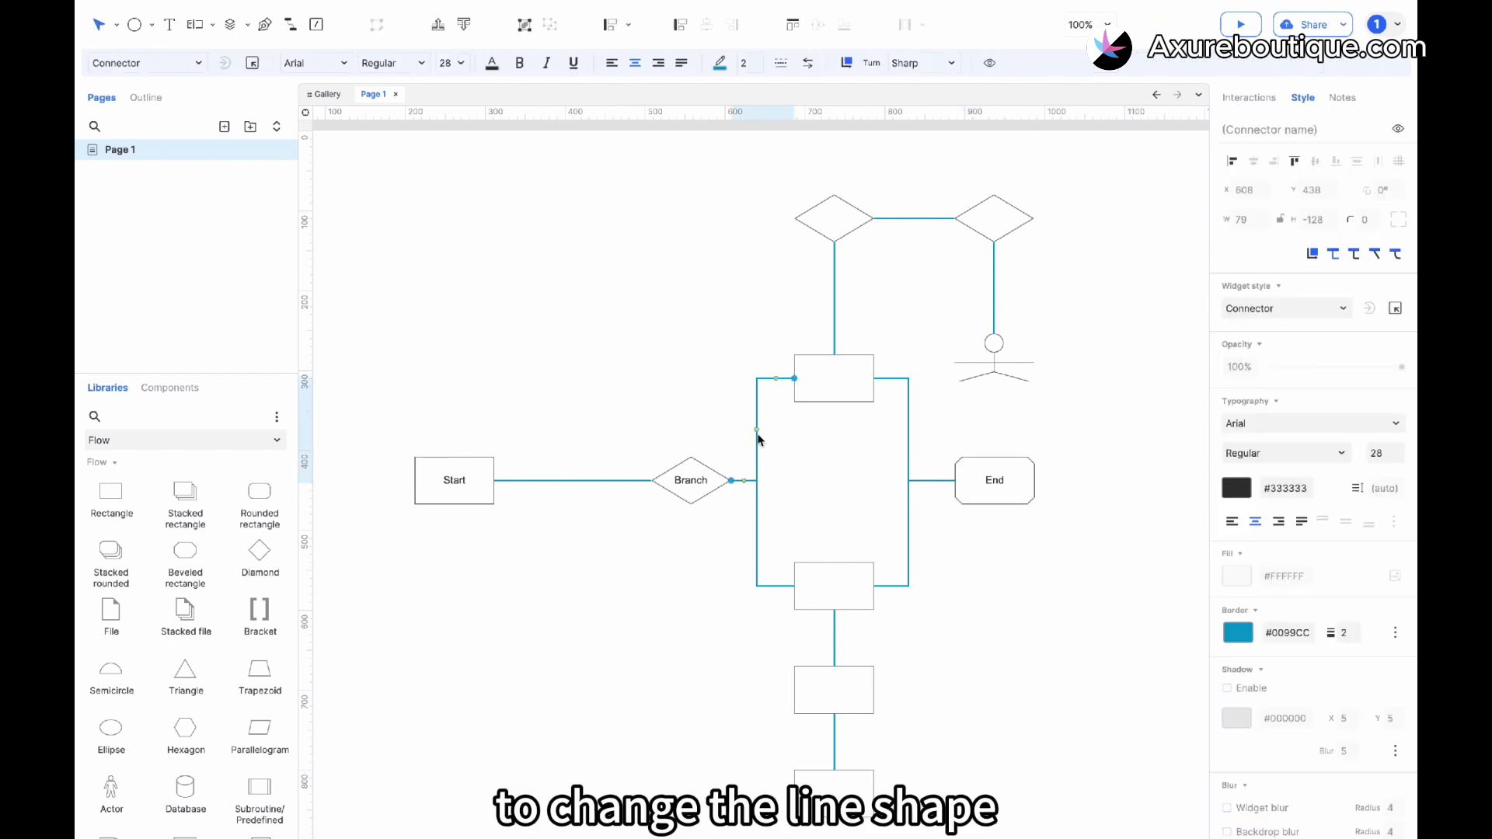
{"action": "left_click", "coordinate": [1355, 255]}
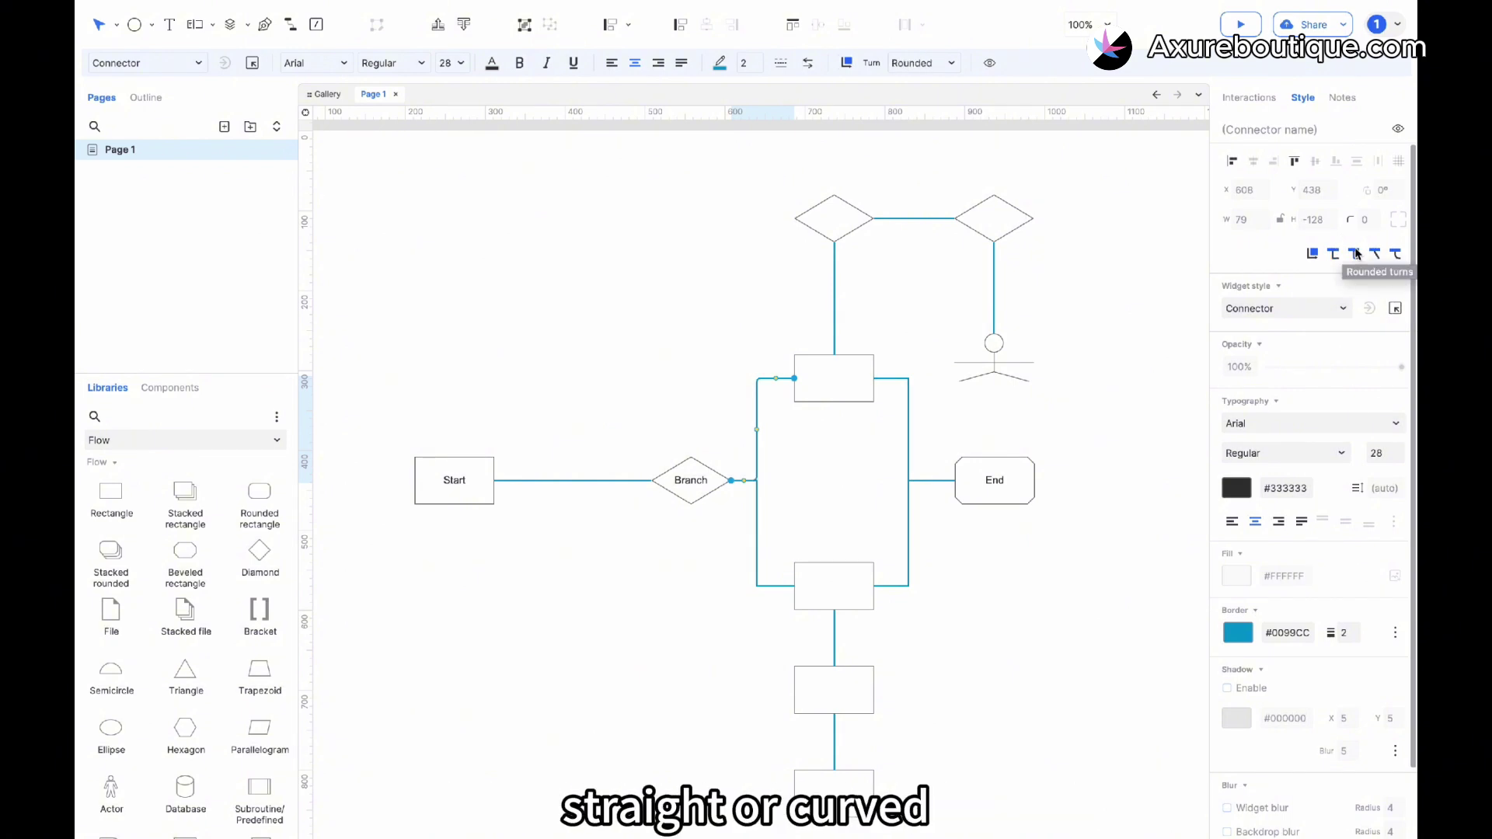
{"action": "left_click", "coordinate": [1380, 255]}
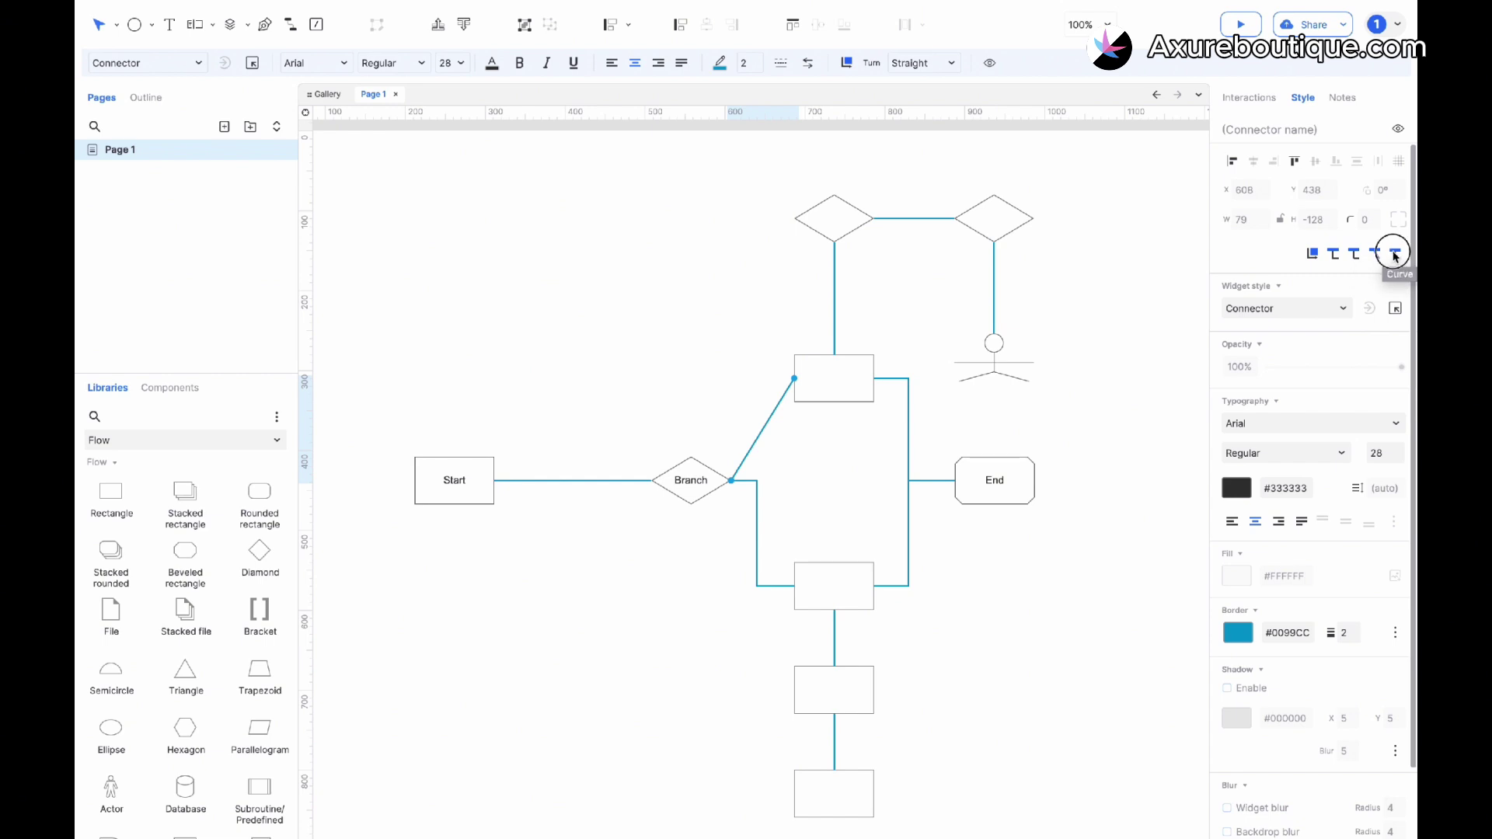
{"action": "left_click", "coordinate": [1395, 255]}
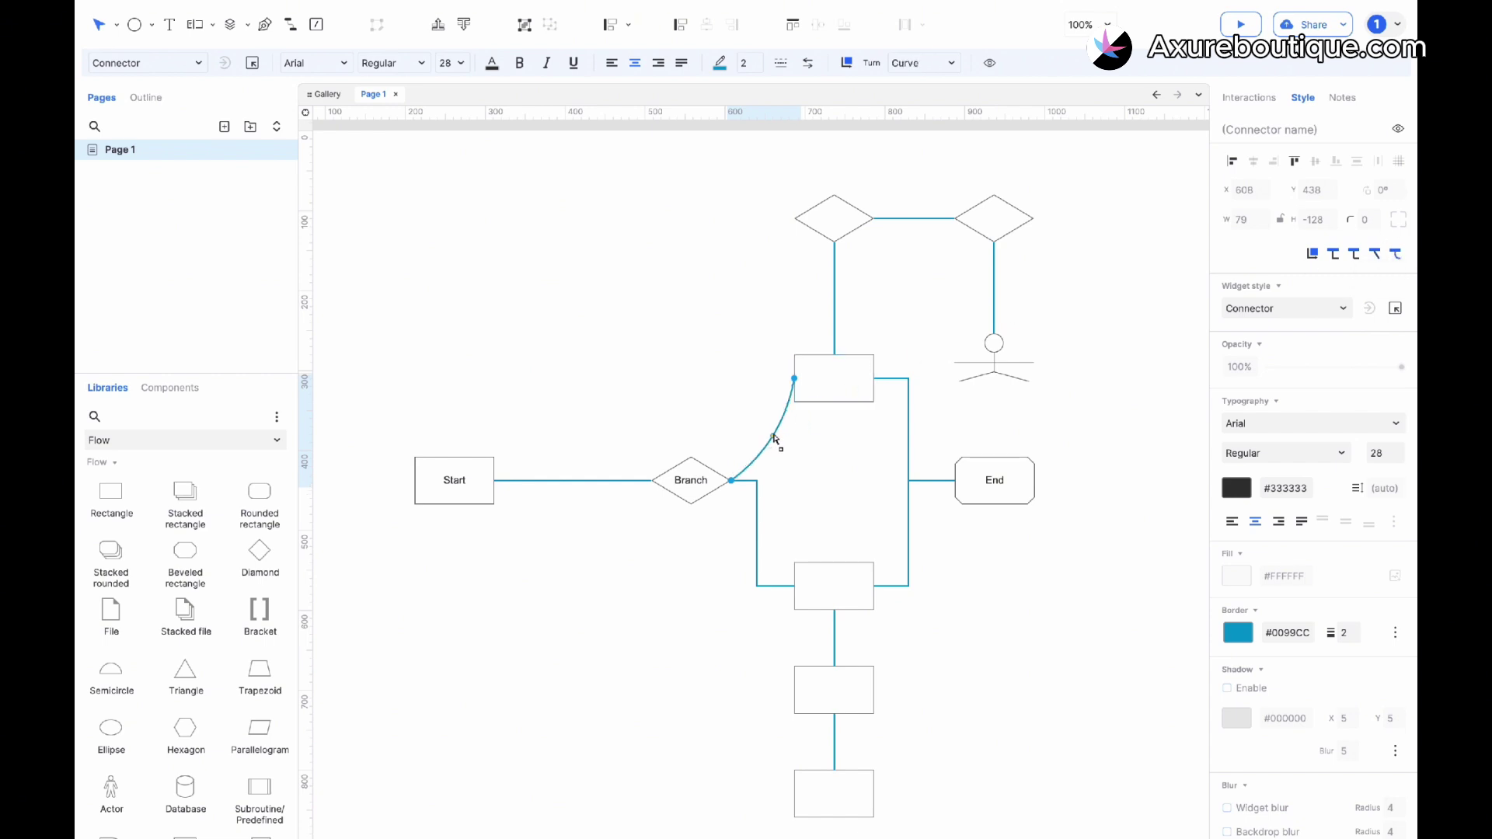
{"action": "left_click_drag", "start_coordinate": [772, 436], "coordinate": [744, 421]}
- Make the connector from Branch to the lower rectangle Straight, with a filled circle at its start and a filled arrowhead at its end
{"action": "left_click", "coordinate": [757, 513]}
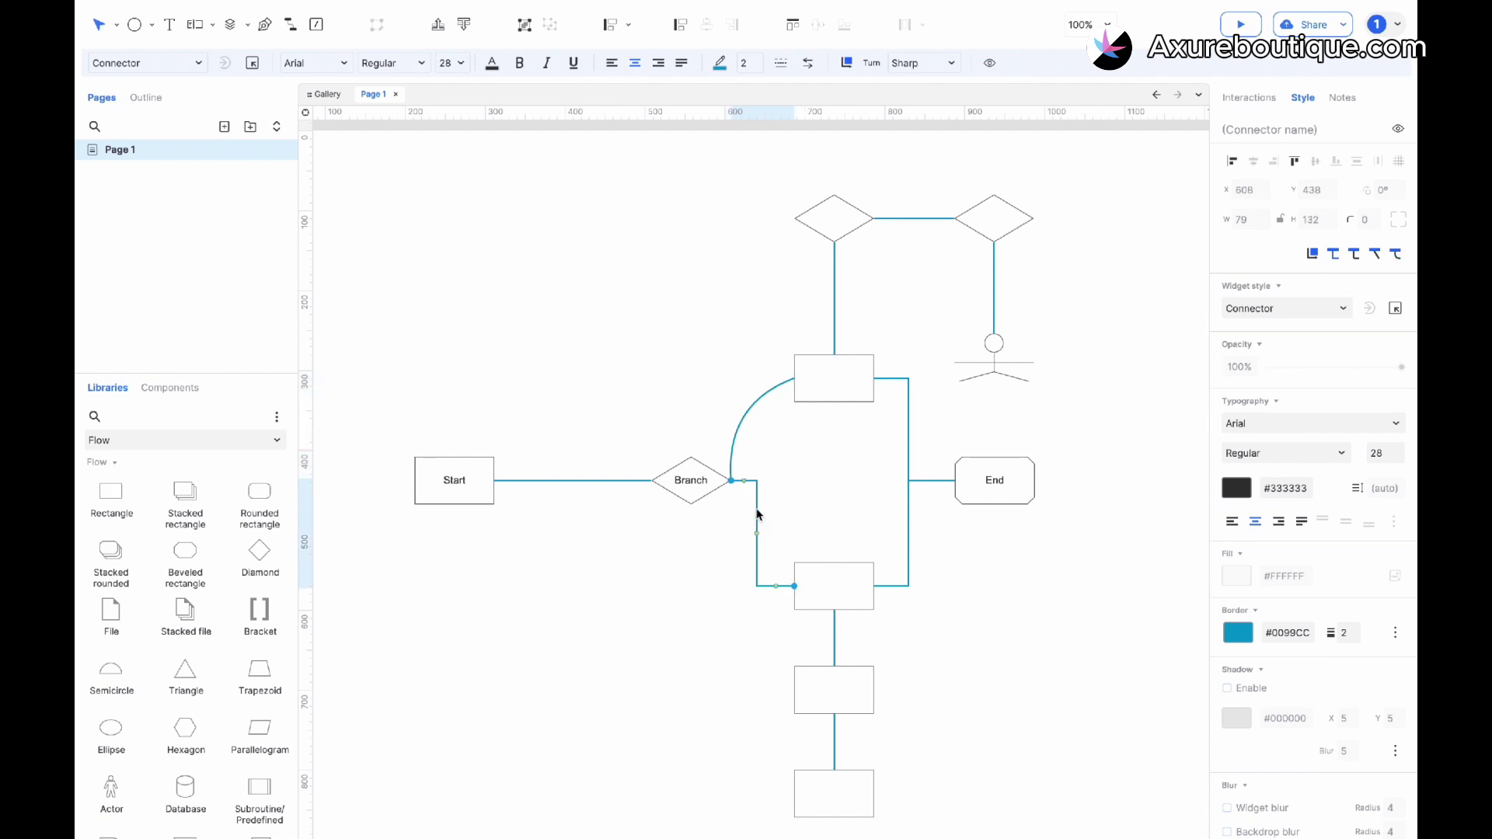
{"action": "left_click", "coordinate": [1376, 255]}
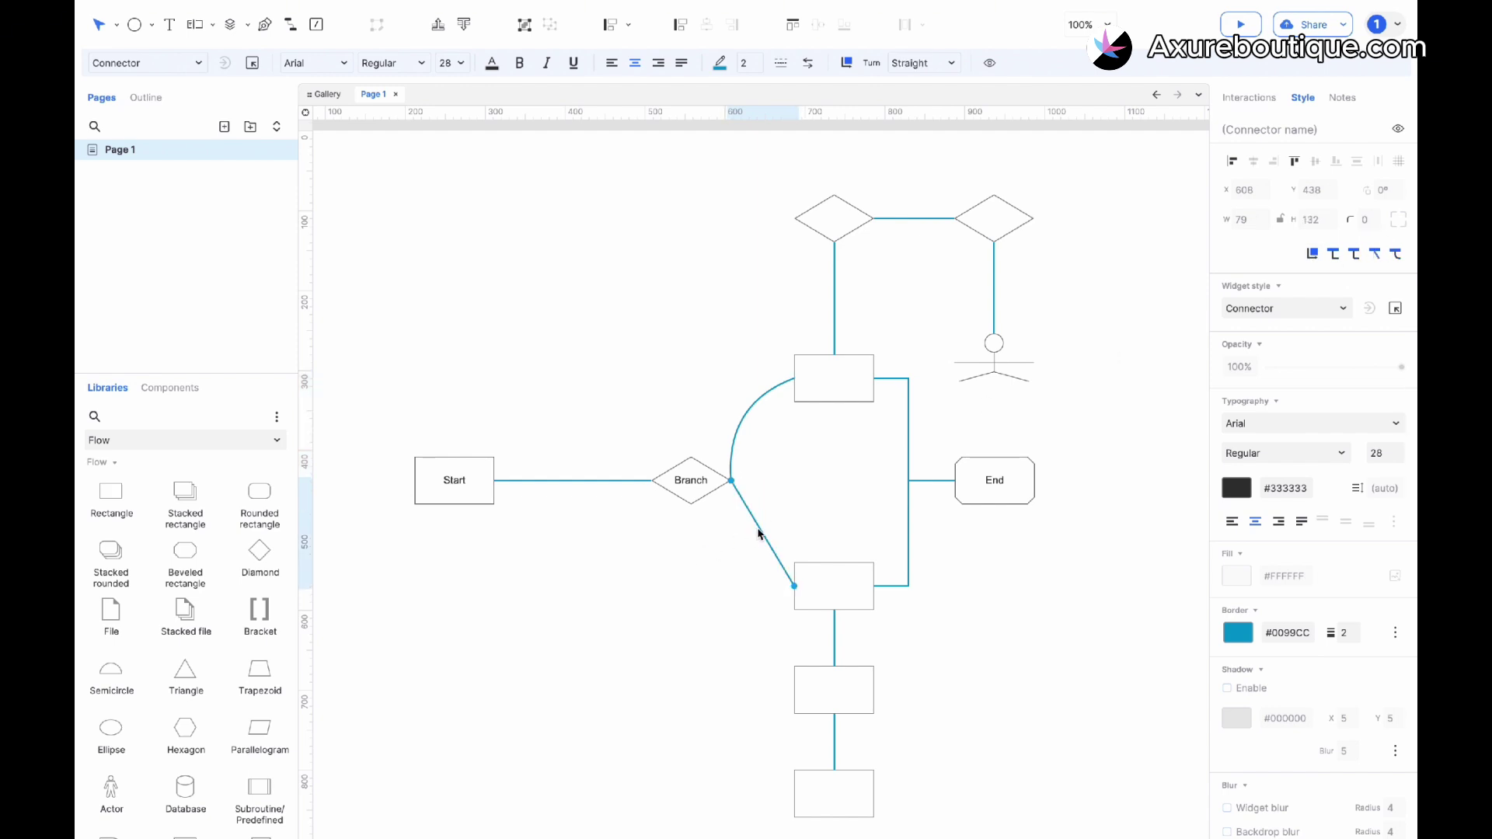
{"action": "left_click", "coordinate": [809, 63]}
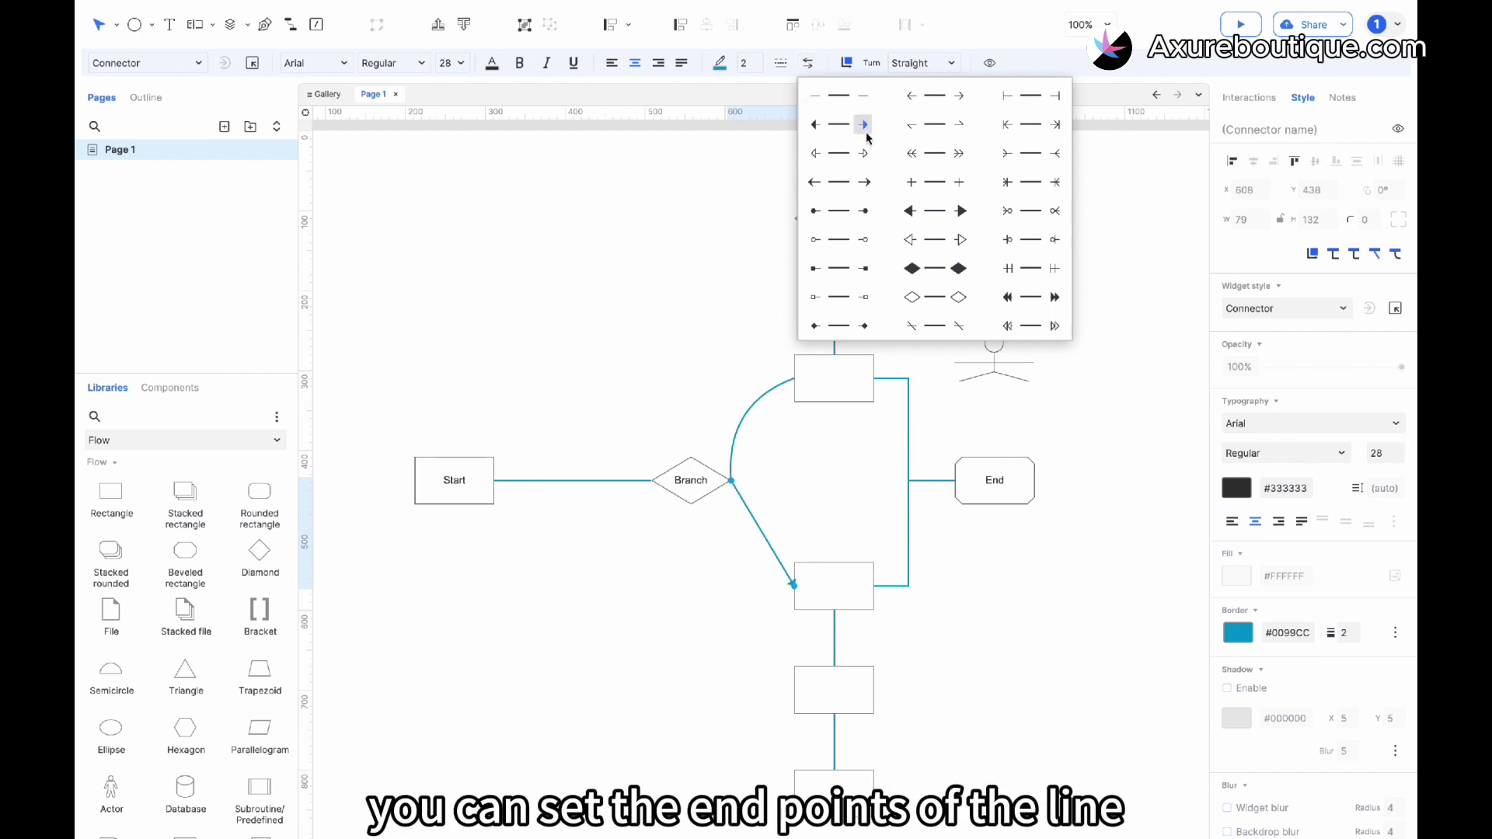
{"action": "left_click", "coordinate": [815, 210]}
- Give the curved connector from Branch to the upper rectangle an open arrowhead at its end and a small hollow square at its start
{"action": "left_click", "coordinate": [744, 421]}
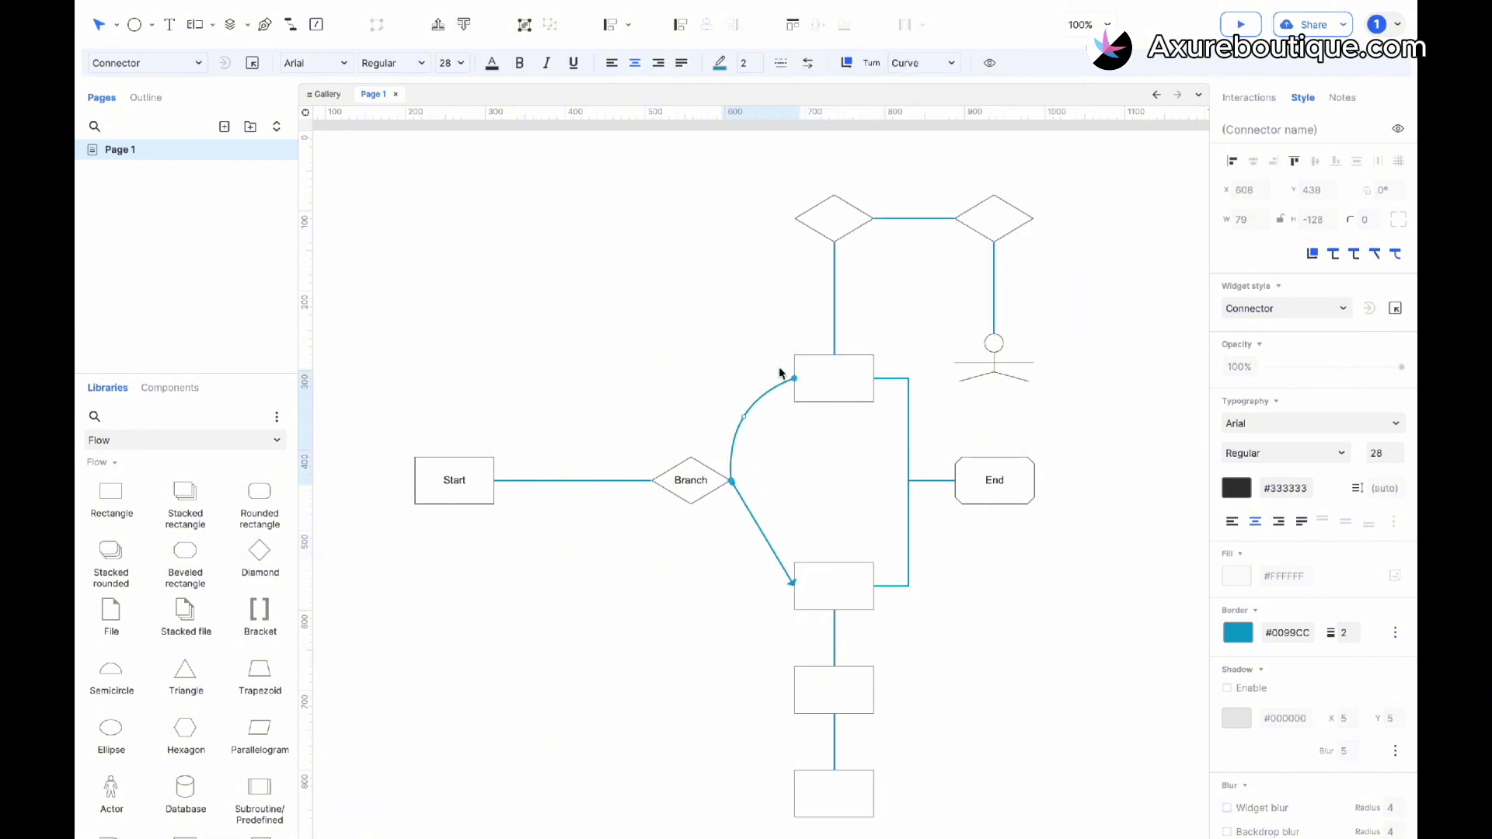
{"action": "left_click", "coordinate": [809, 63]}
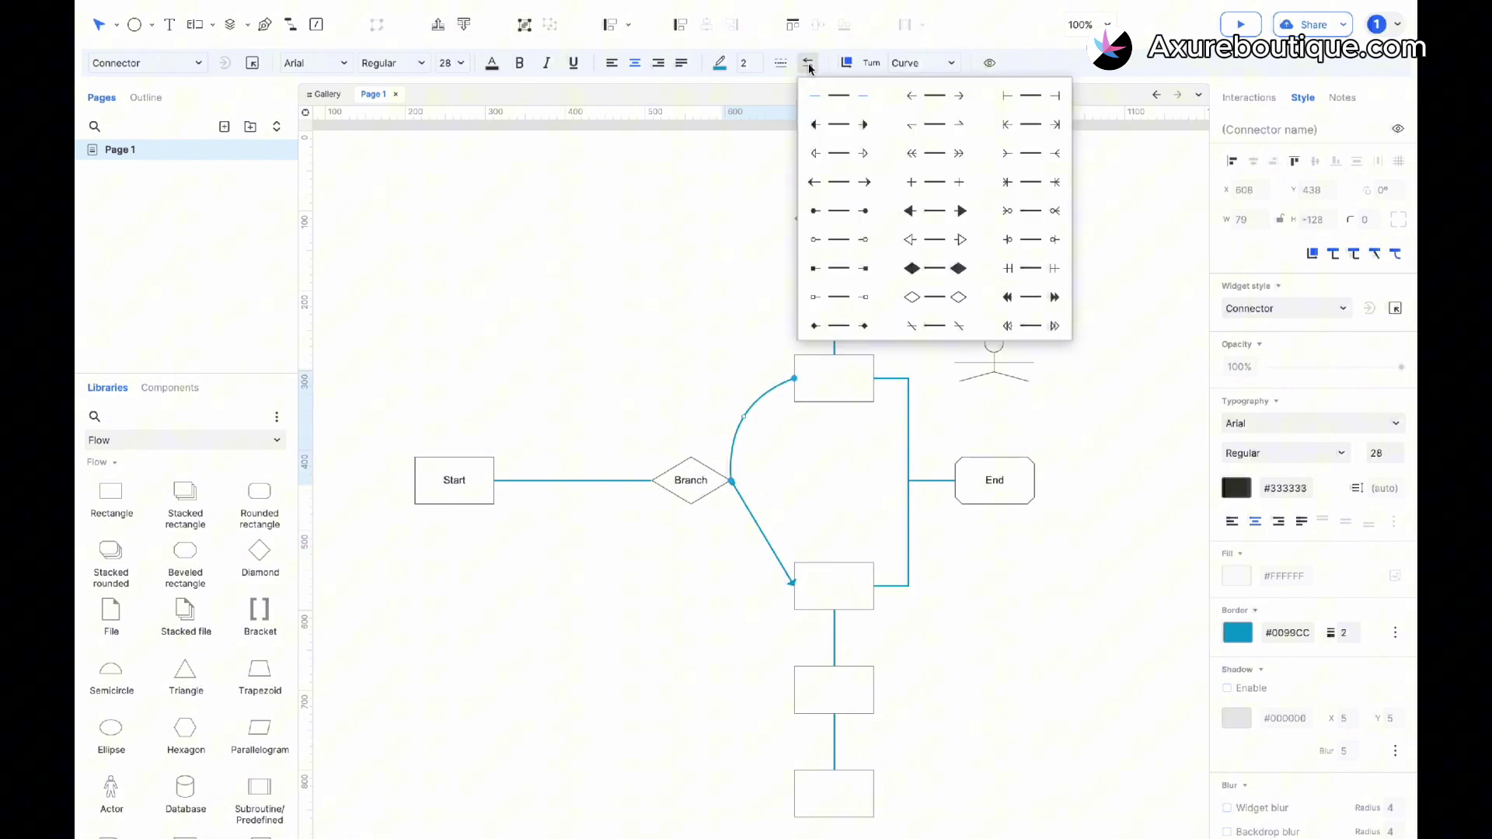
{"action": "left_click", "coordinate": [865, 182]}
{"action": "left_click", "coordinate": [816, 296]}
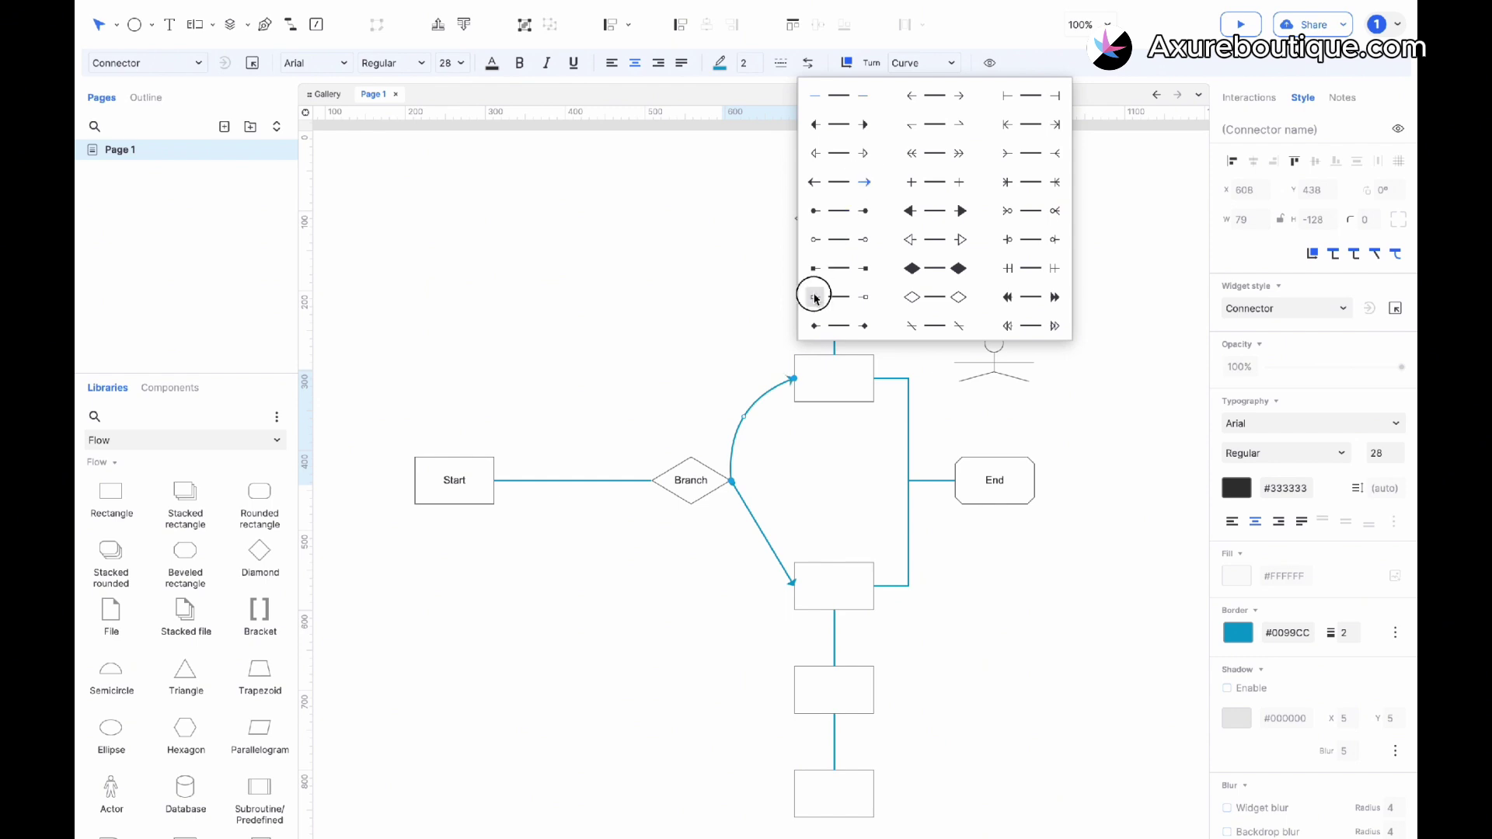
{"action": "left_click", "coordinate": [713, 383]}
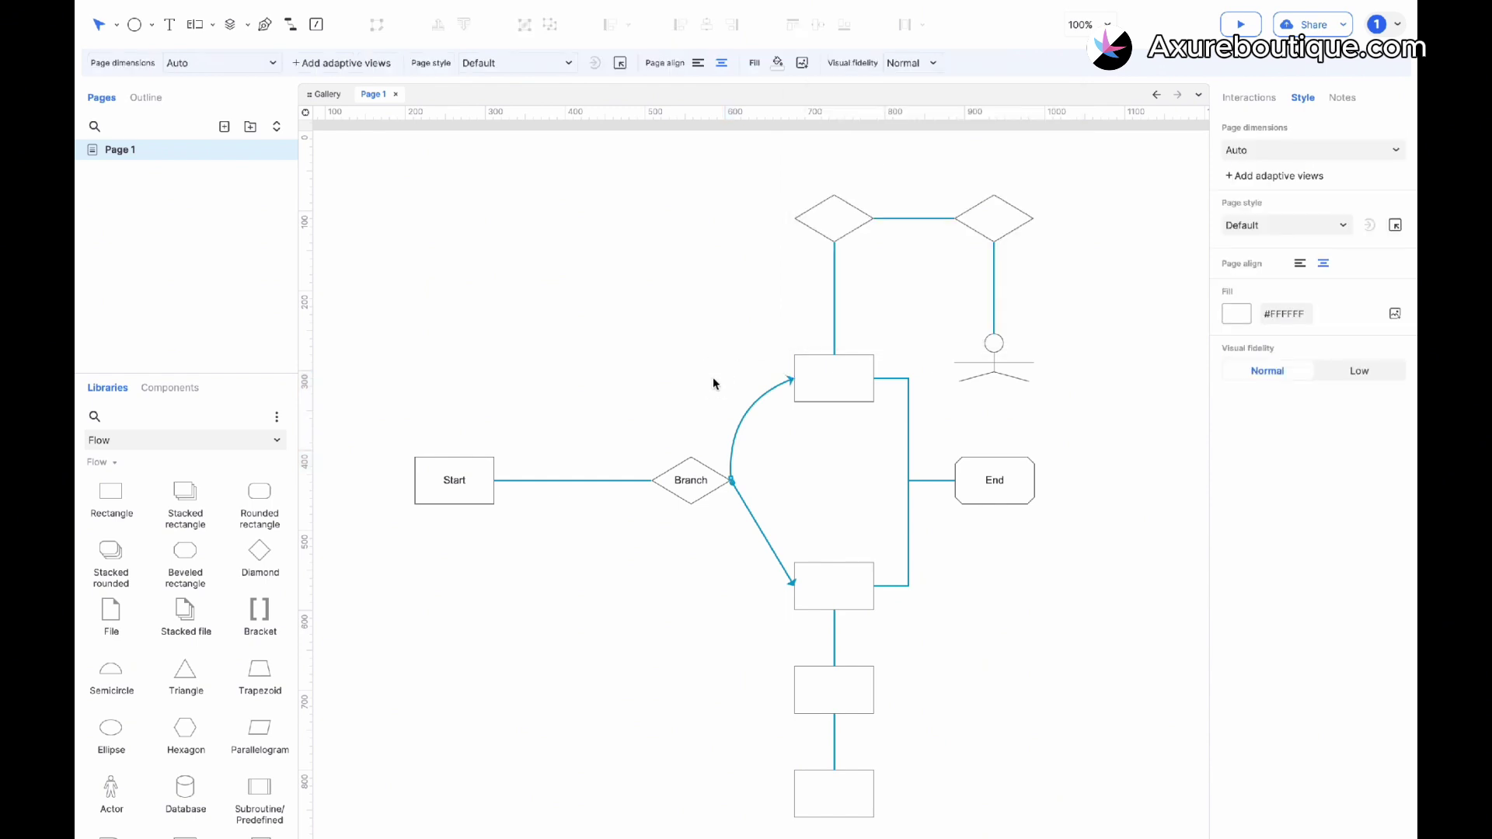
- Set the line pattern of the vertical connector between the upper rectangle and the first diamond to dashed
{"action": "left_click", "coordinate": [835, 290]}
{"action": "left_click", "coordinate": [782, 62]}
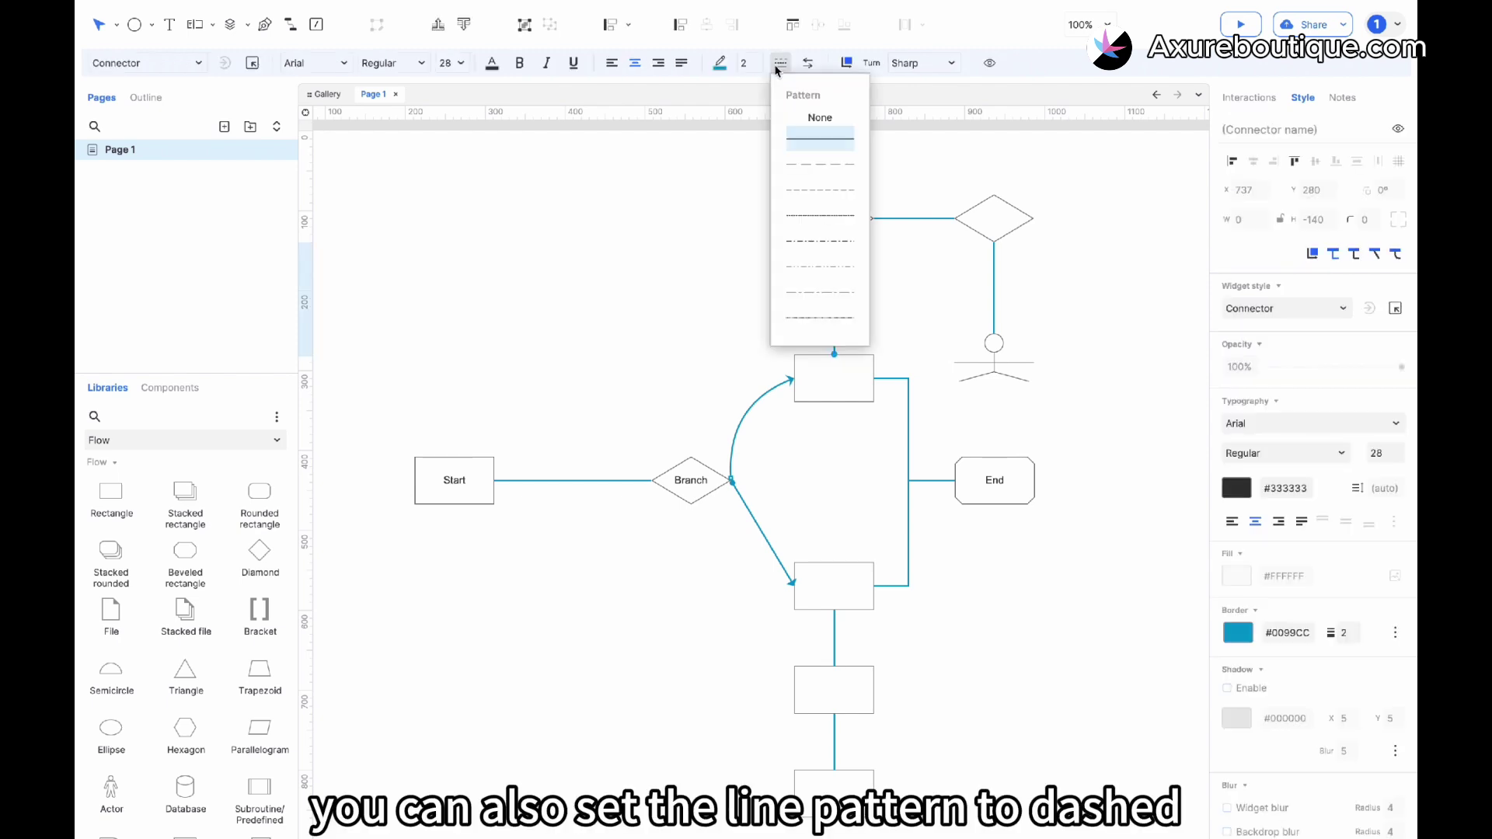
{"action": "left_click", "coordinate": [817, 227]}
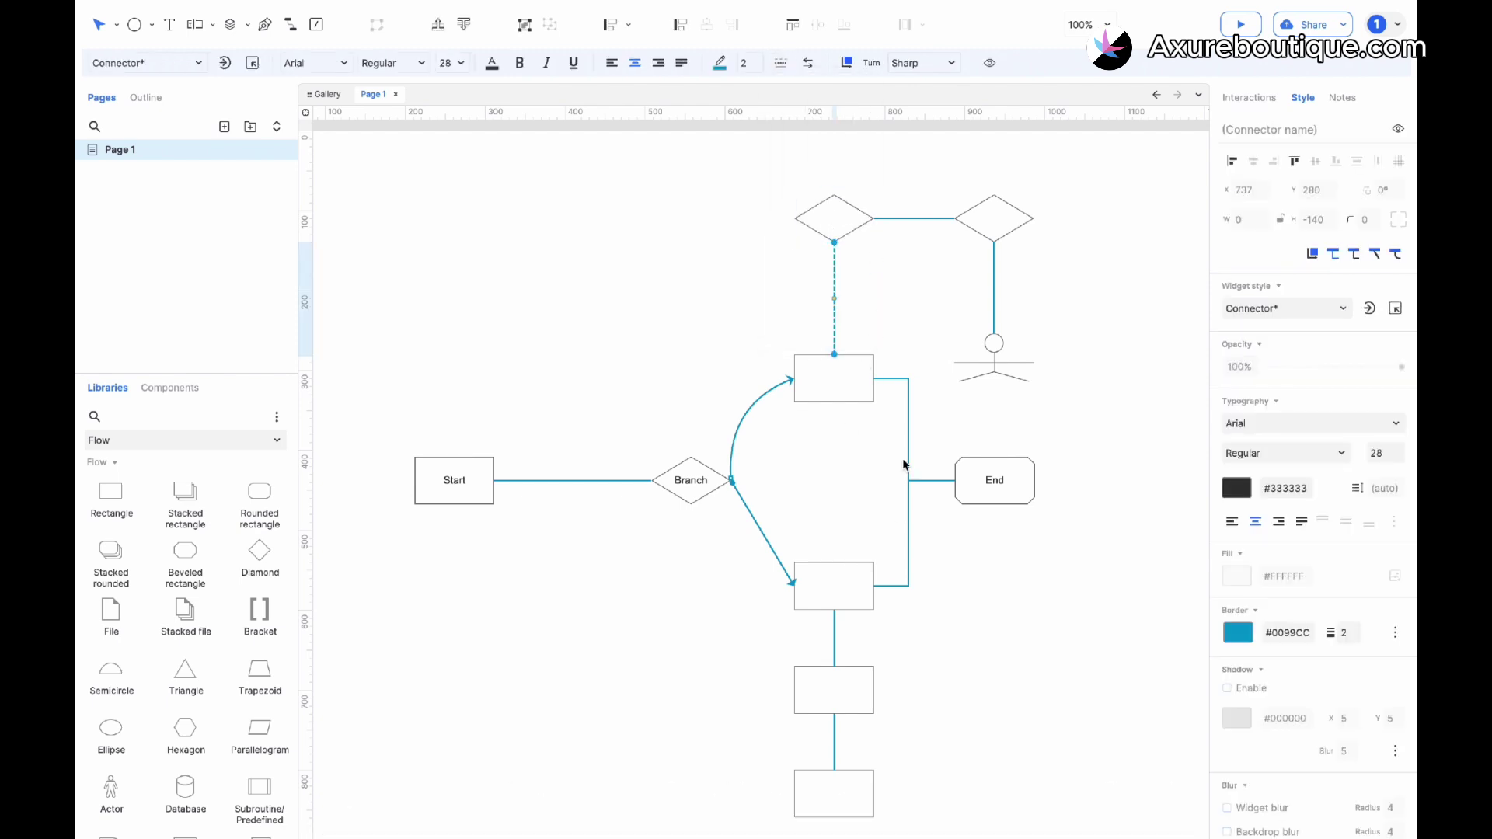
- Set the line pattern of the connector between the two diamonds to the finely dotted style
{"action": "left_click", "coordinate": [912, 220]}
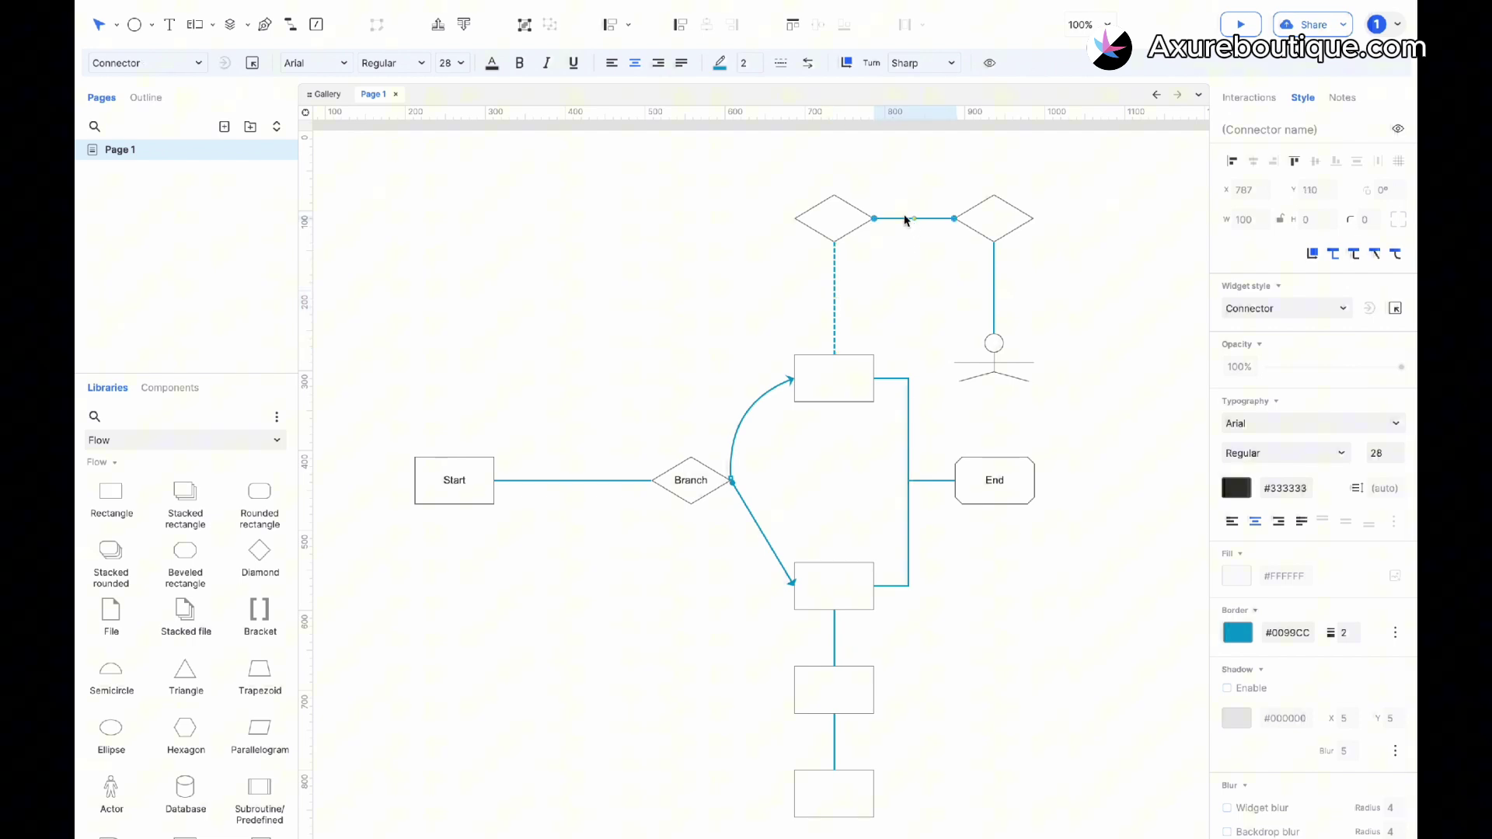
{"action": "left_click", "coordinate": [781, 62]}
{"action": "left_click", "coordinate": [811, 318]}
{"action": "left_click", "coordinate": [687, 403]}
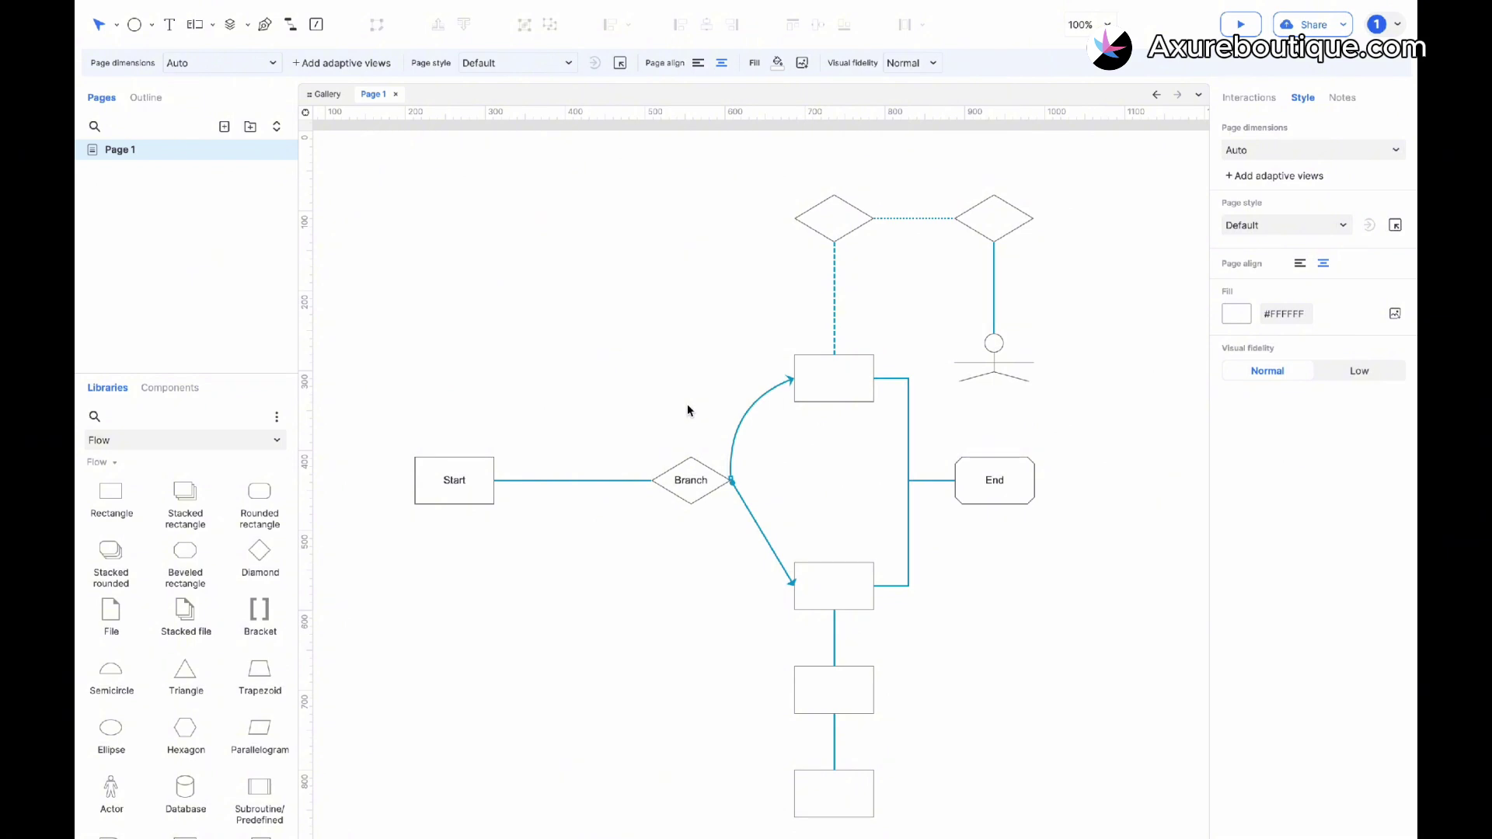
- Add two pages nested under Page 1 and name them Page 1.1 and Page 1.2
{"action": "left_click", "coordinate": [226, 129]}
{"action": "left_click_drag", "start_coordinate": [127, 159], "coordinate": [137, 156]}
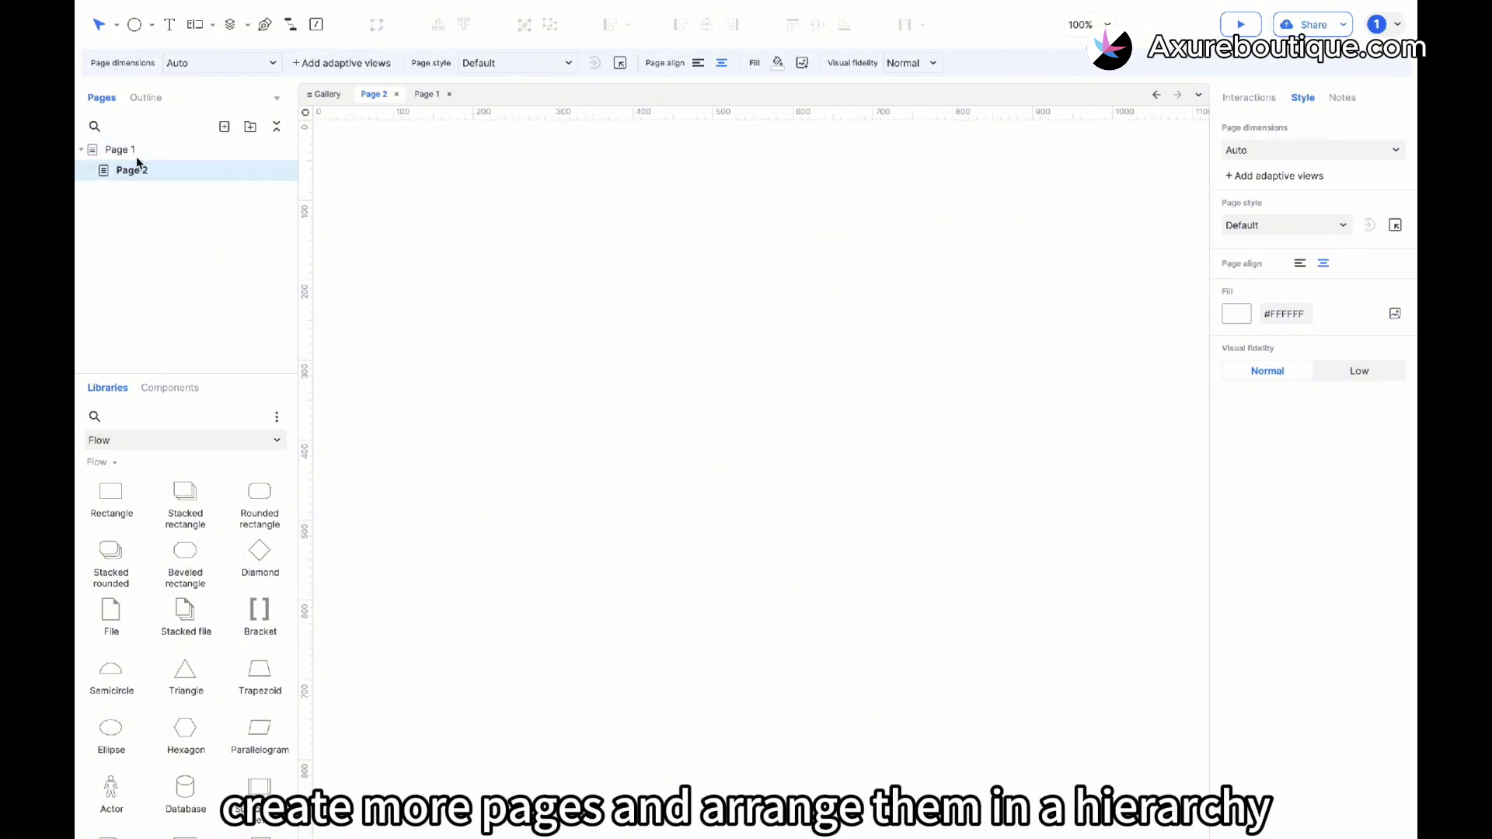
{"action": "left_click", "coordinate": [145, 172]}
{"action": "type", "text": "Page 1.1"}
{"action": "key", "text": "Return"}
{"action": "left_click", "coordinate": [225, 127]}
{"action": "type", "text": "Page 1.2"}
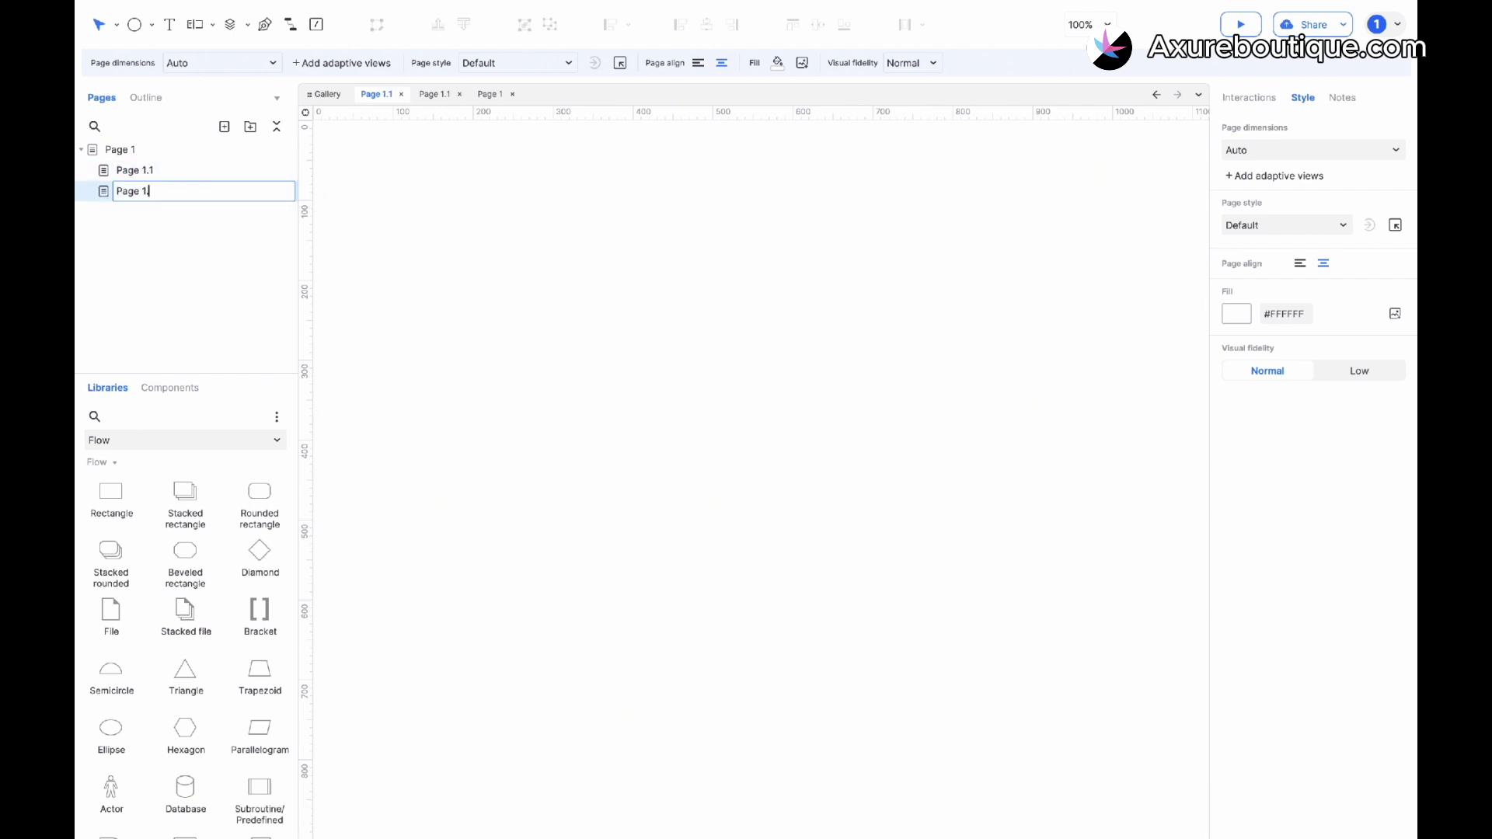
{"action": "key", "text": "Return"}
- Add Page 2 at the same level as Page 1, with child pages named Page 2.1 and Page 2.2
{"action": "left_click", "coordinate": [123, 150]}
{"action": "left_click", "coordinate": [224, 127]}
{"action": "left_click", "coordinate": [224, 126]}
{"action": "type", "text": "Page 2.1"}
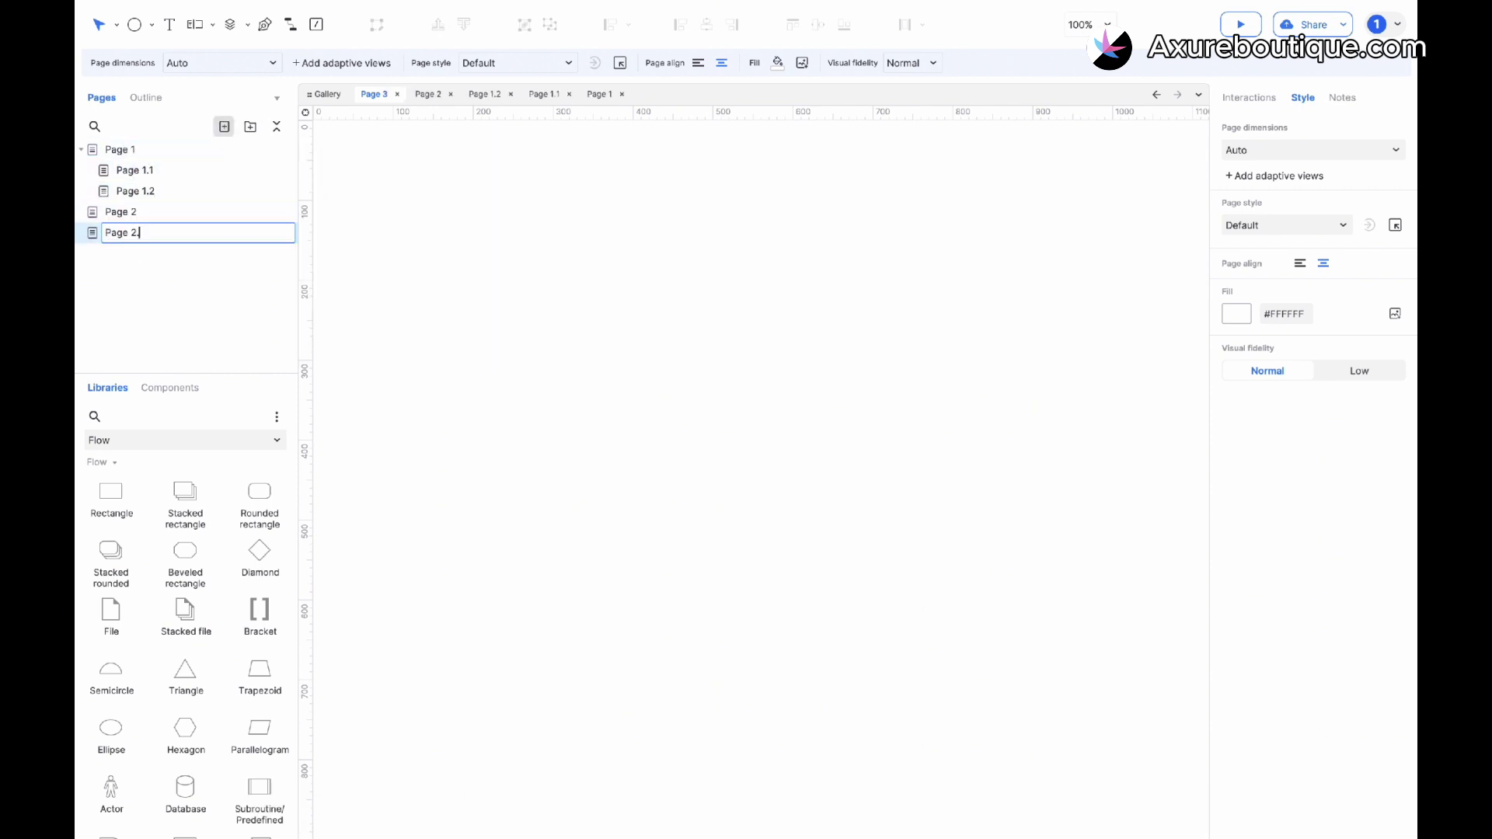
{"action": "key", "text": "Return"}
{"action": "left_click", "coordinate": [225, 127]}
{"action": "type", "text": "Page 2.2"}
{"action": "key", "text": "Return"}
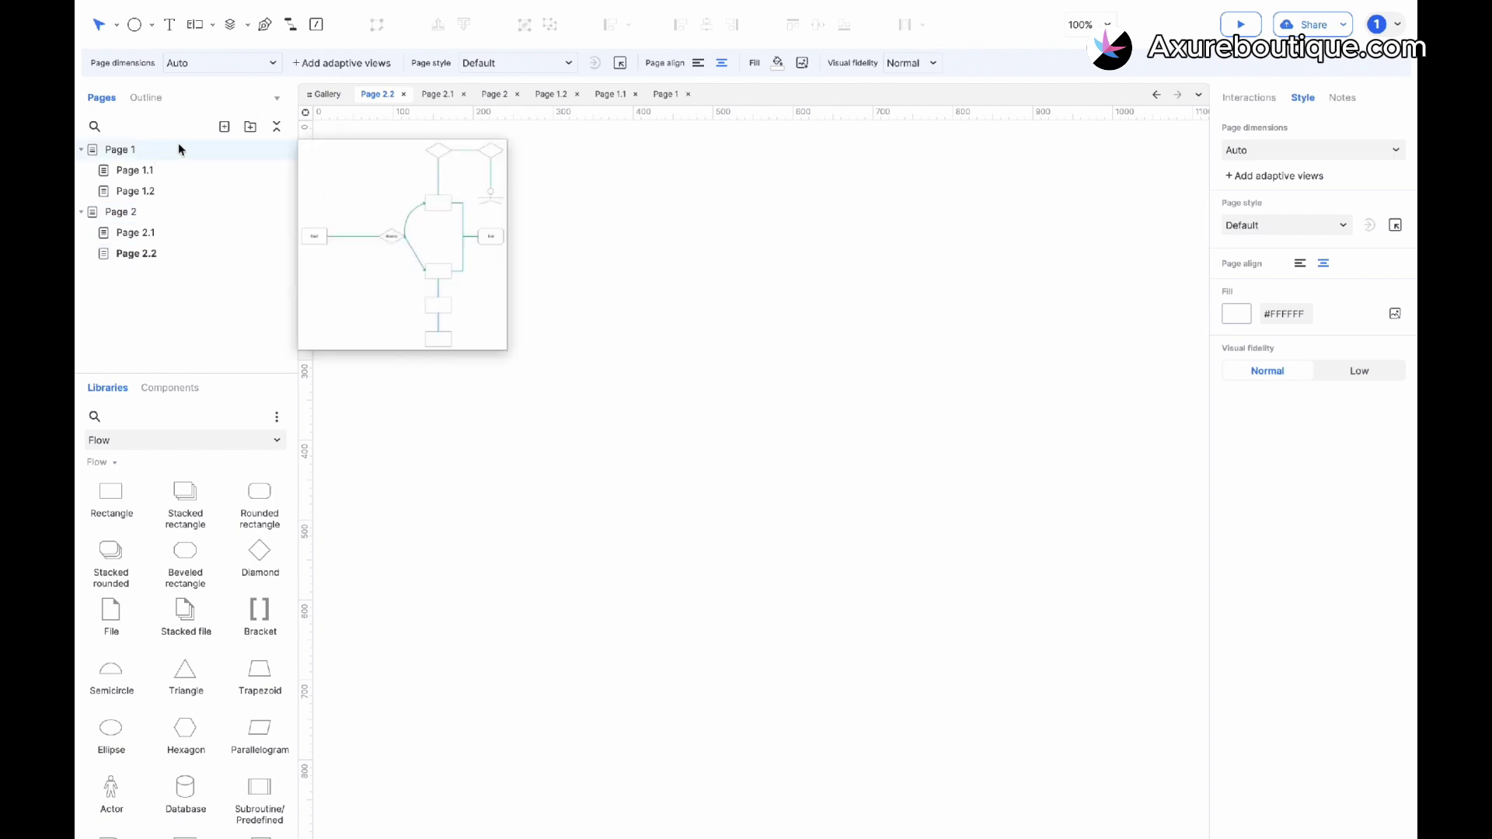
{"action": "left_click", "coordinate": [250, 127]}
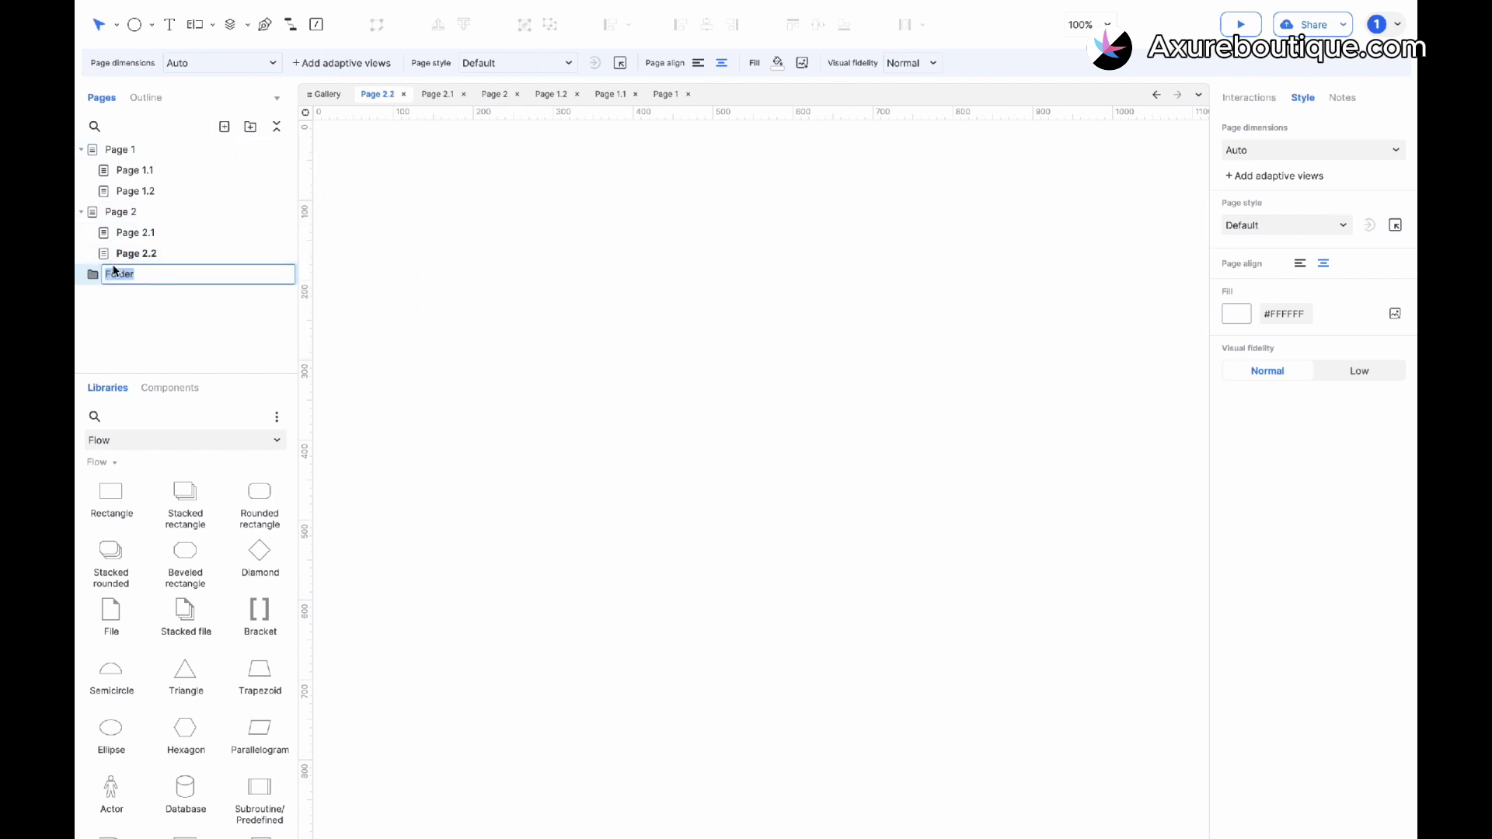
{"action": "left_click", "coordinate": [142, 247]}
{"action": "key", "text": "ctrl+z"}
- Add another page, move it above Page 1 at the root level, and rename it Page 0
{"action": "left_click", "coordinate": [223, 127]}
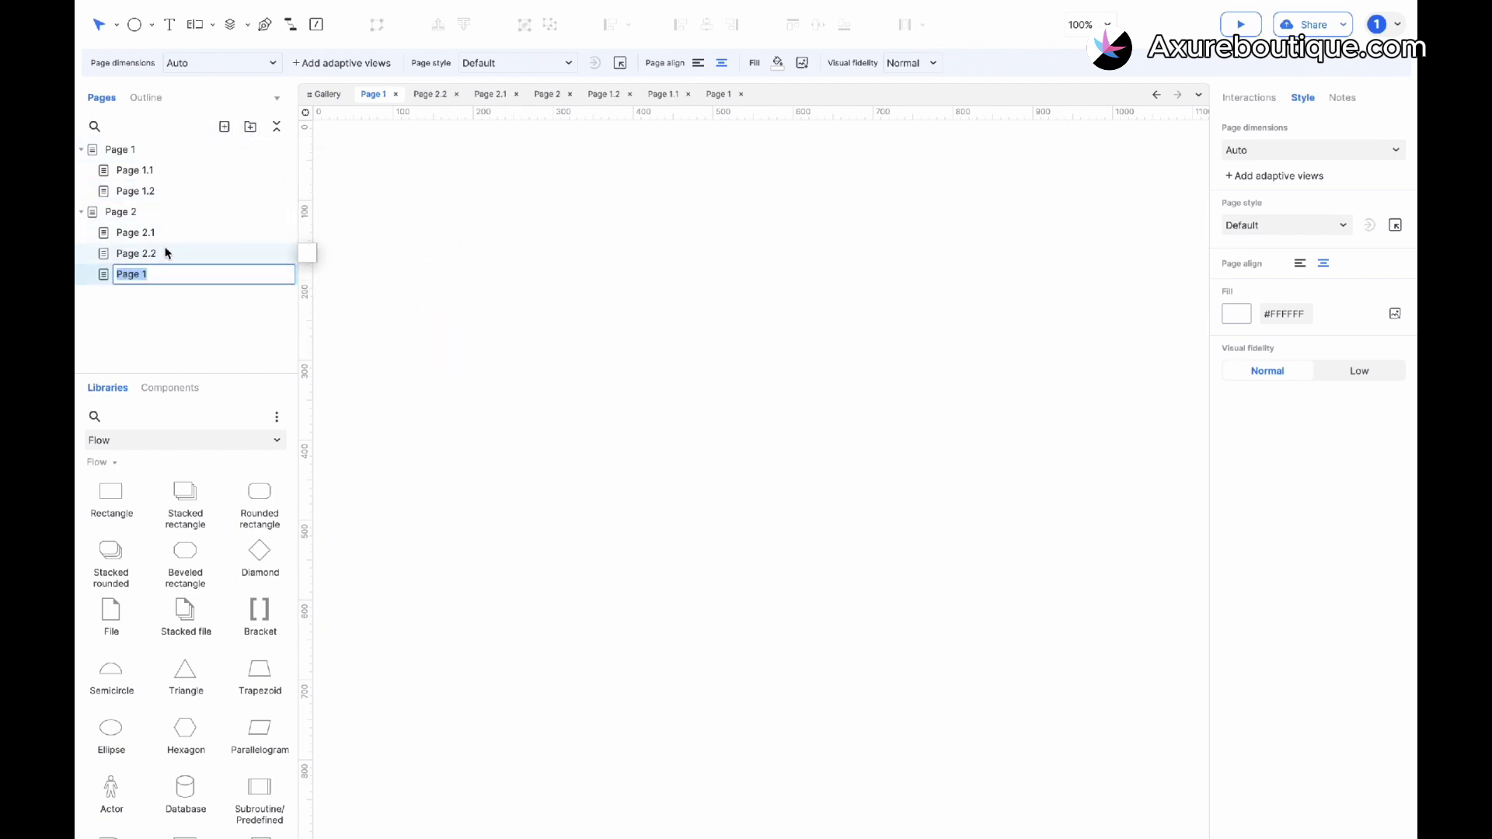
{"action": "left_click", "coordinate": [117, 140]}
{"action": "left_click_drag", "start_coordinate": [105, 136], "coordinate": [120, 150]}
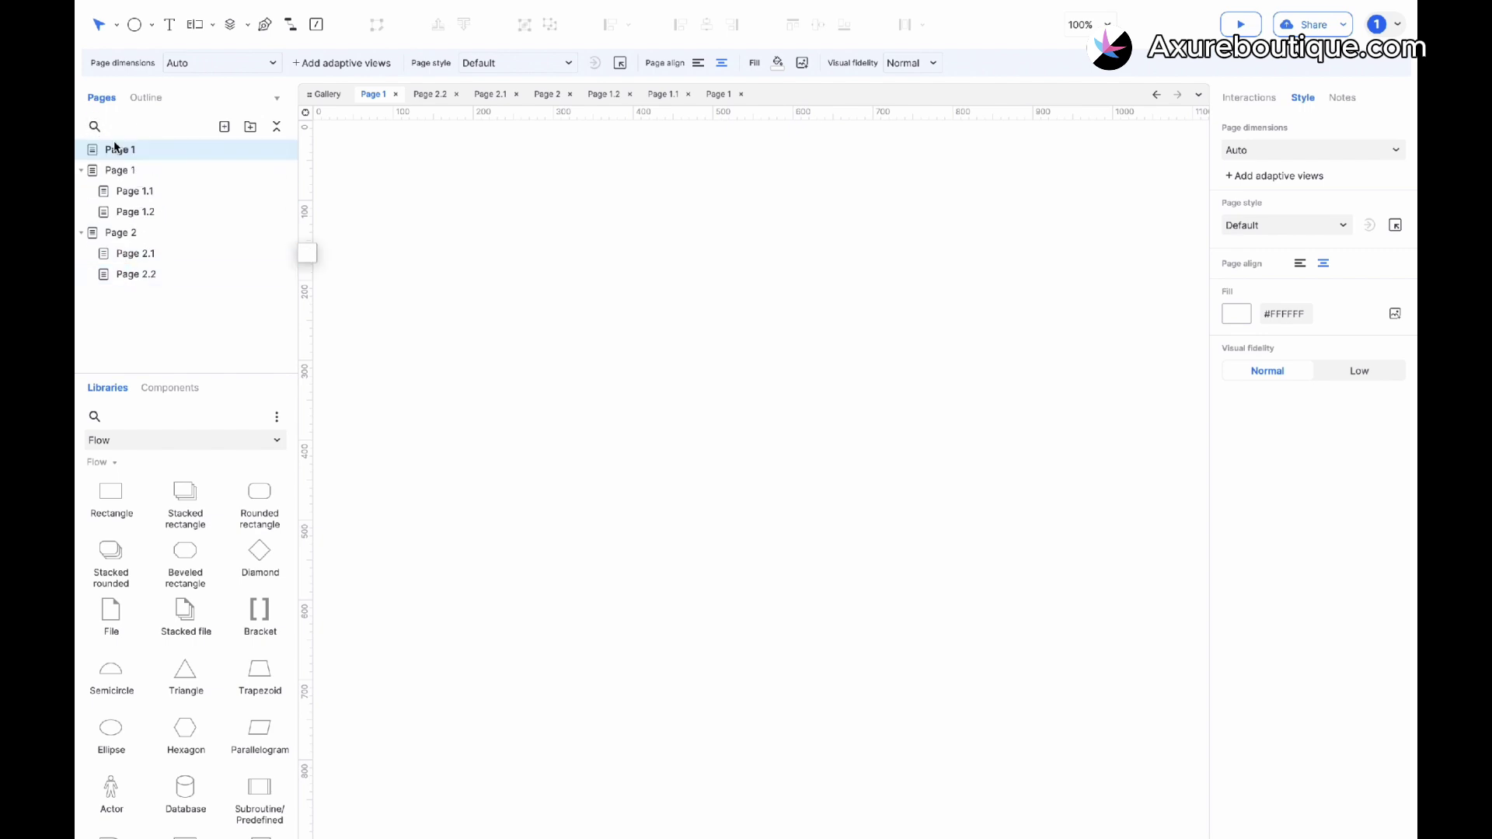
{"action": "double_click", "coordinate": [133, 150]}
{"action": "type", "text": "Page 0"}
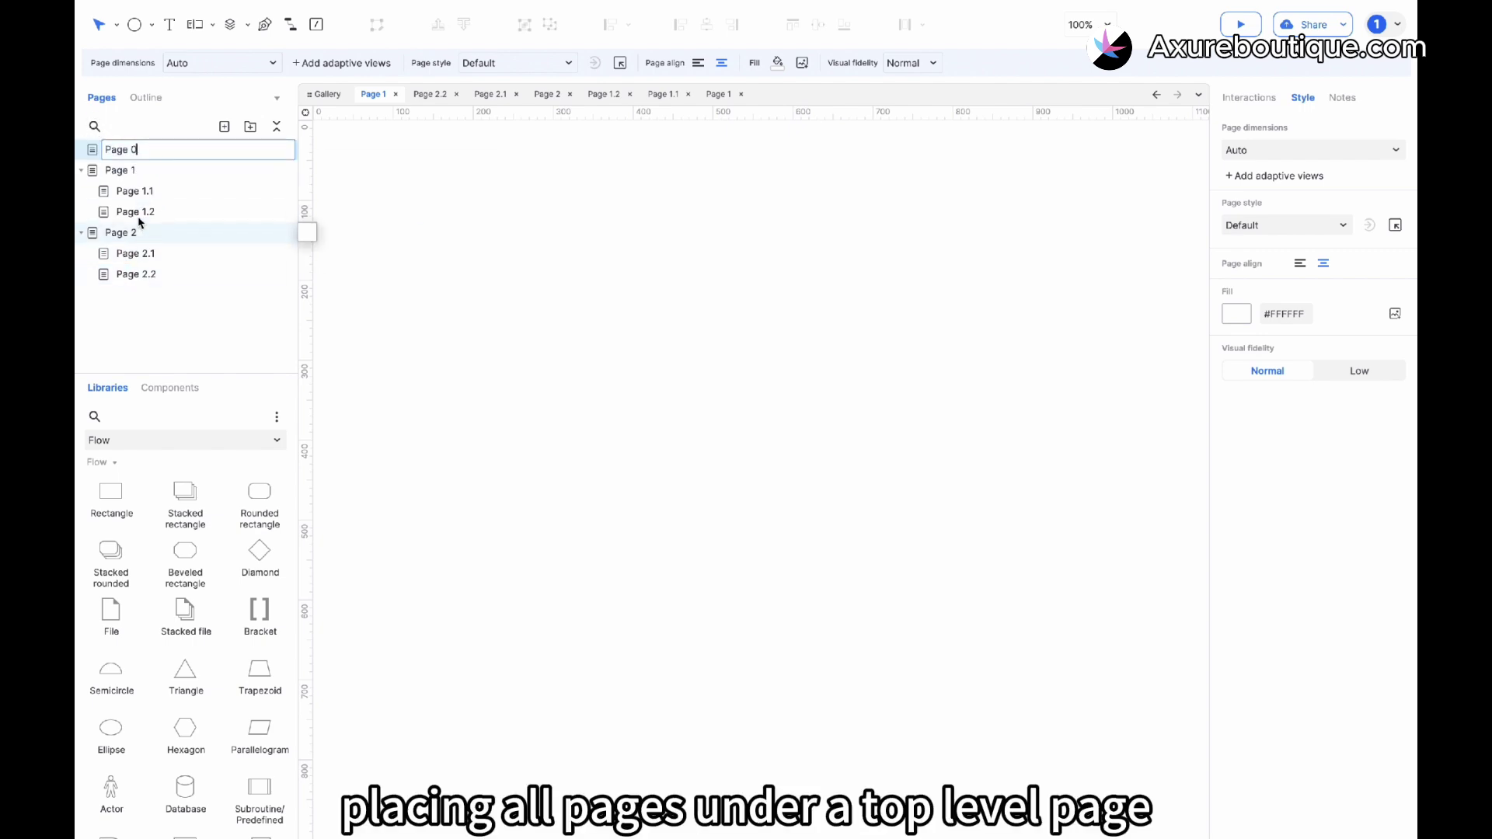
- Nest Page 1 and Page 2, including their child pages, under Page 0
{"action": "left_click", "coordinate": [128, 170]}
{"action": "left_click", "coordinate": [125, 233], "text": "ctrl"}
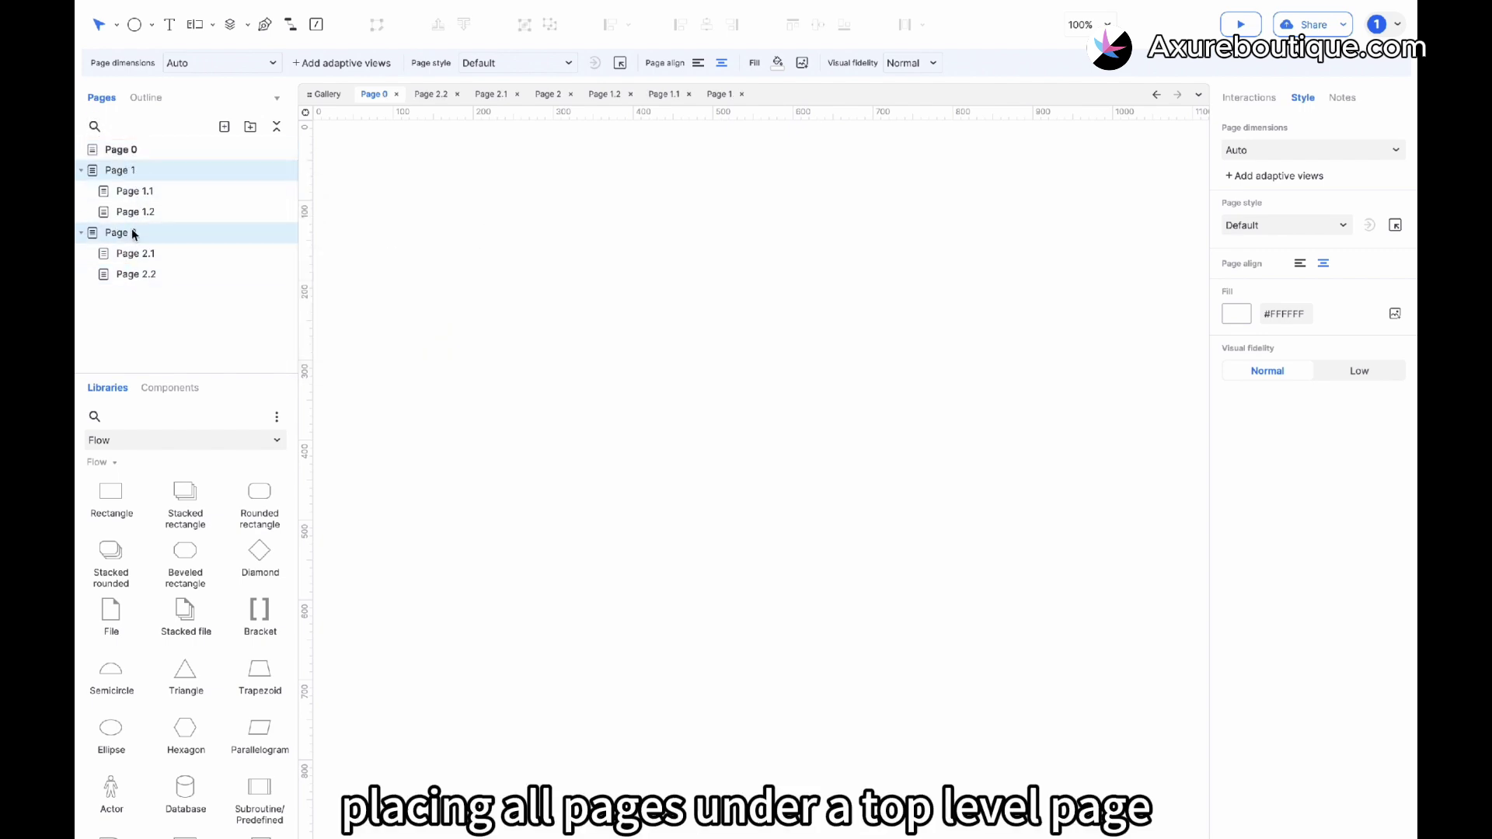
{"action": "left_click_drag", "start_coordinate": [133, 171], "coordinate": [120, 148]}
- Generate a flow diagram from Page 0 with the Standard diagram type
{"action": "right_click", "coordinate": [129, 148]}
{"action": "mouse_move", "coordinate": [195, 283]}
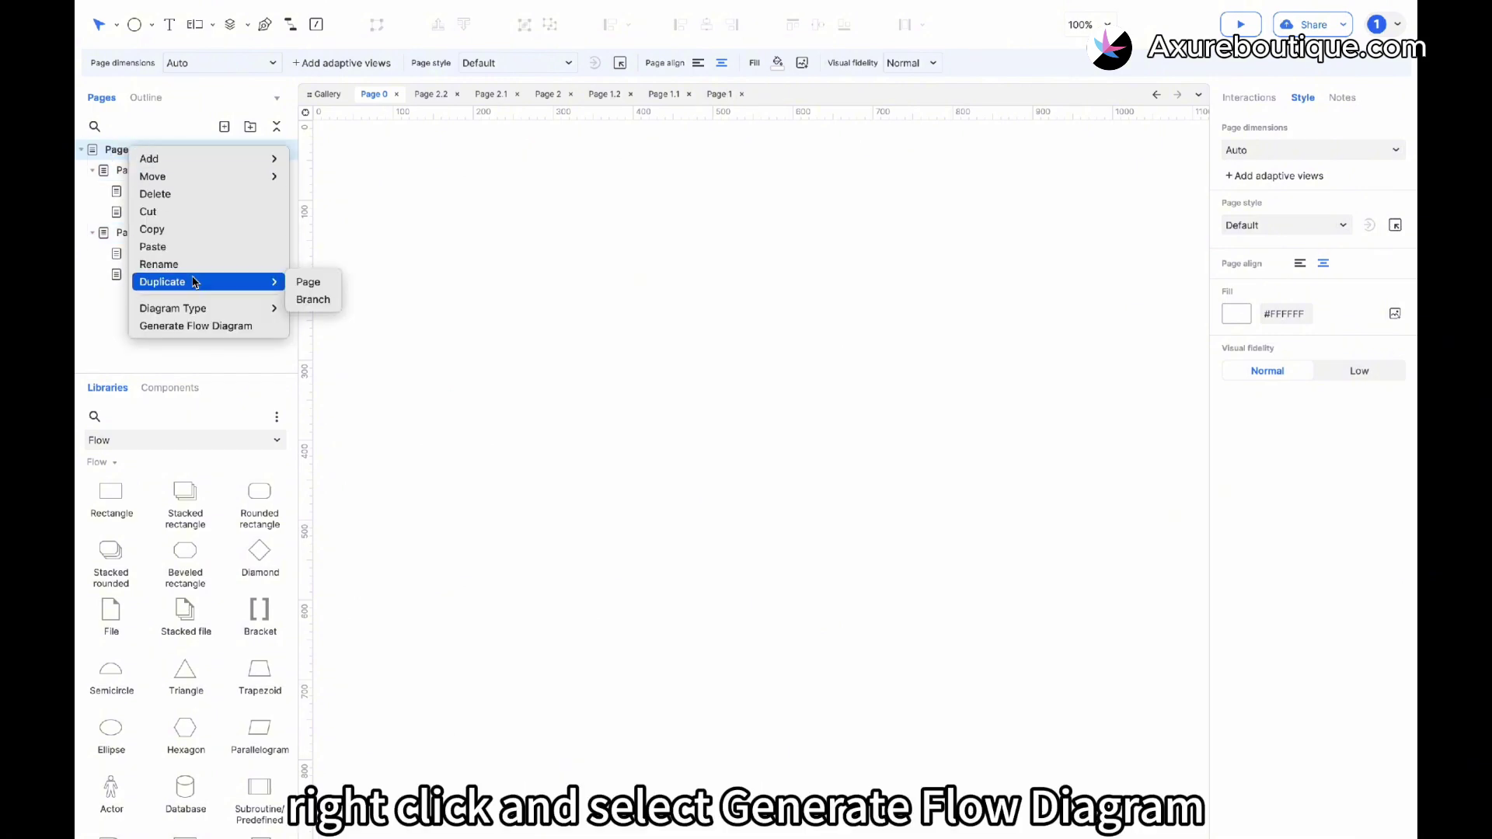
{"action": "left_click", "coordinate": [247, 327]}
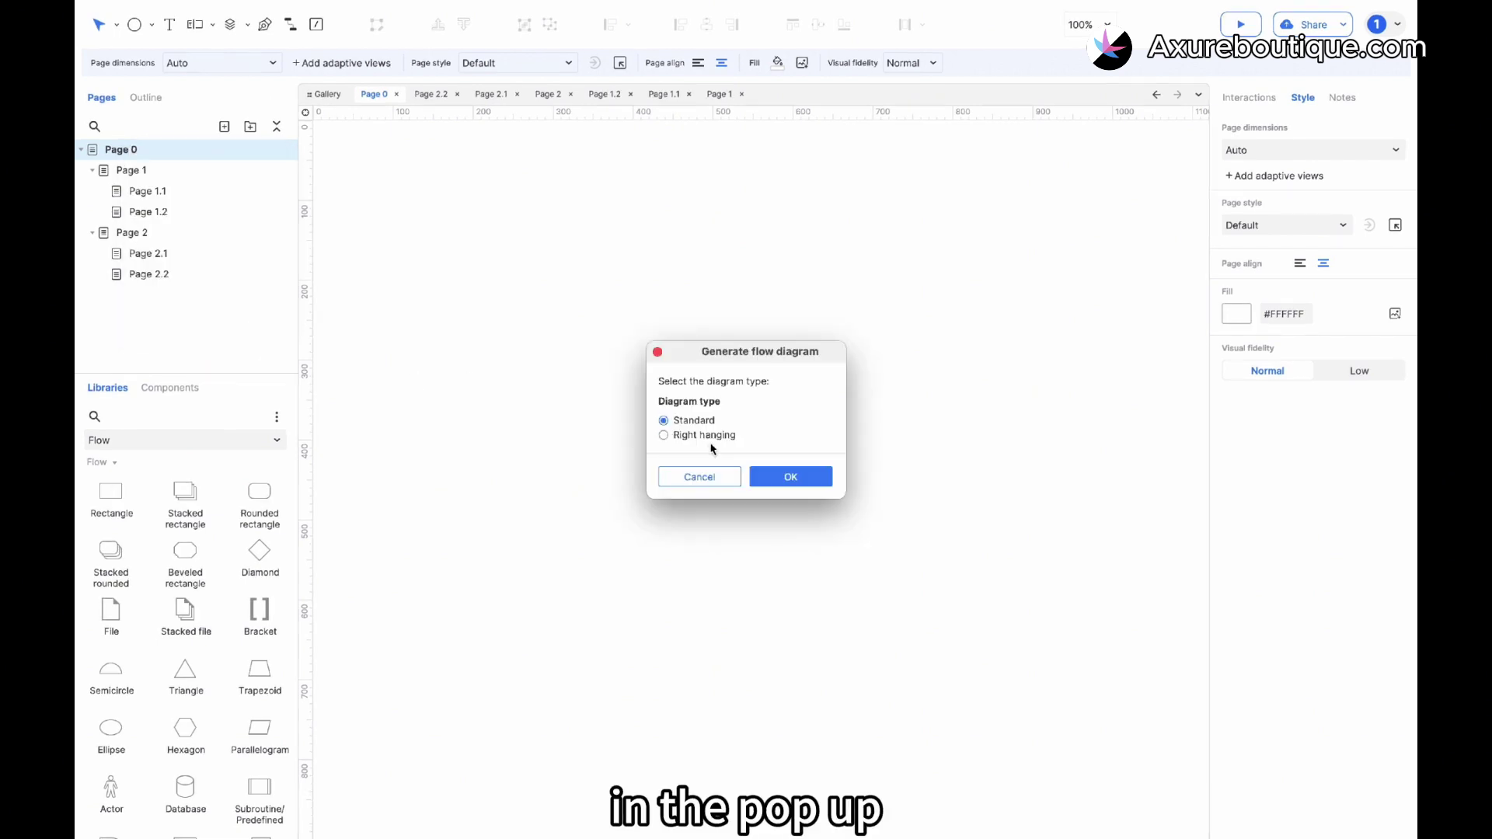
{"action": "left_click", "coordinate": [777, 474]}
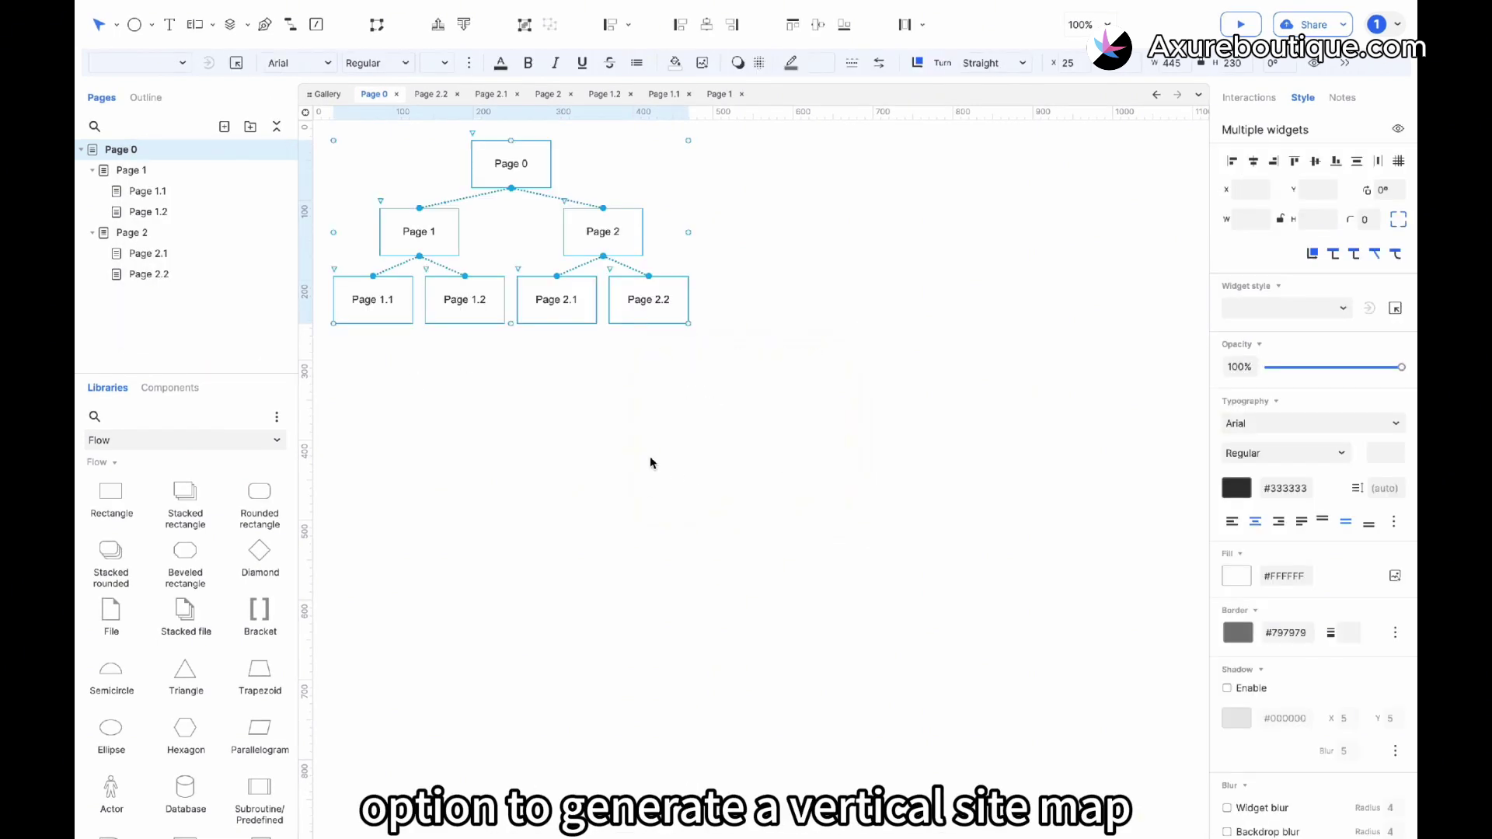
- Generate a second flow diagram from Page 0 with the Right hanging type and place it below the standard one
{"action": "mouse_move", "coordinate": [220, 181]}
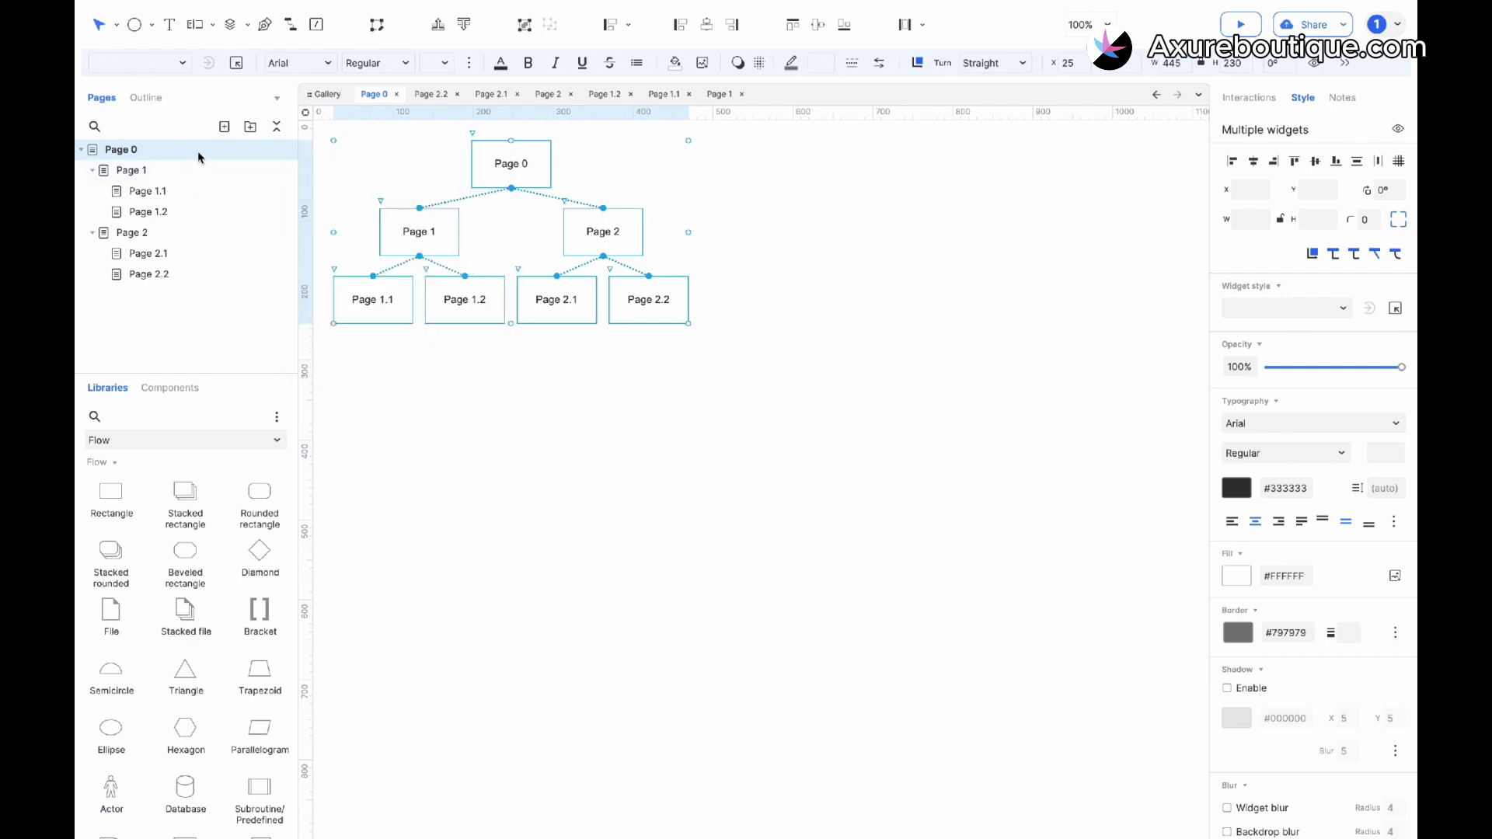
{"action": "right_click", "coordinate": [201, 151]}
{"action": "left_click", "coordinate": [202, 321]}
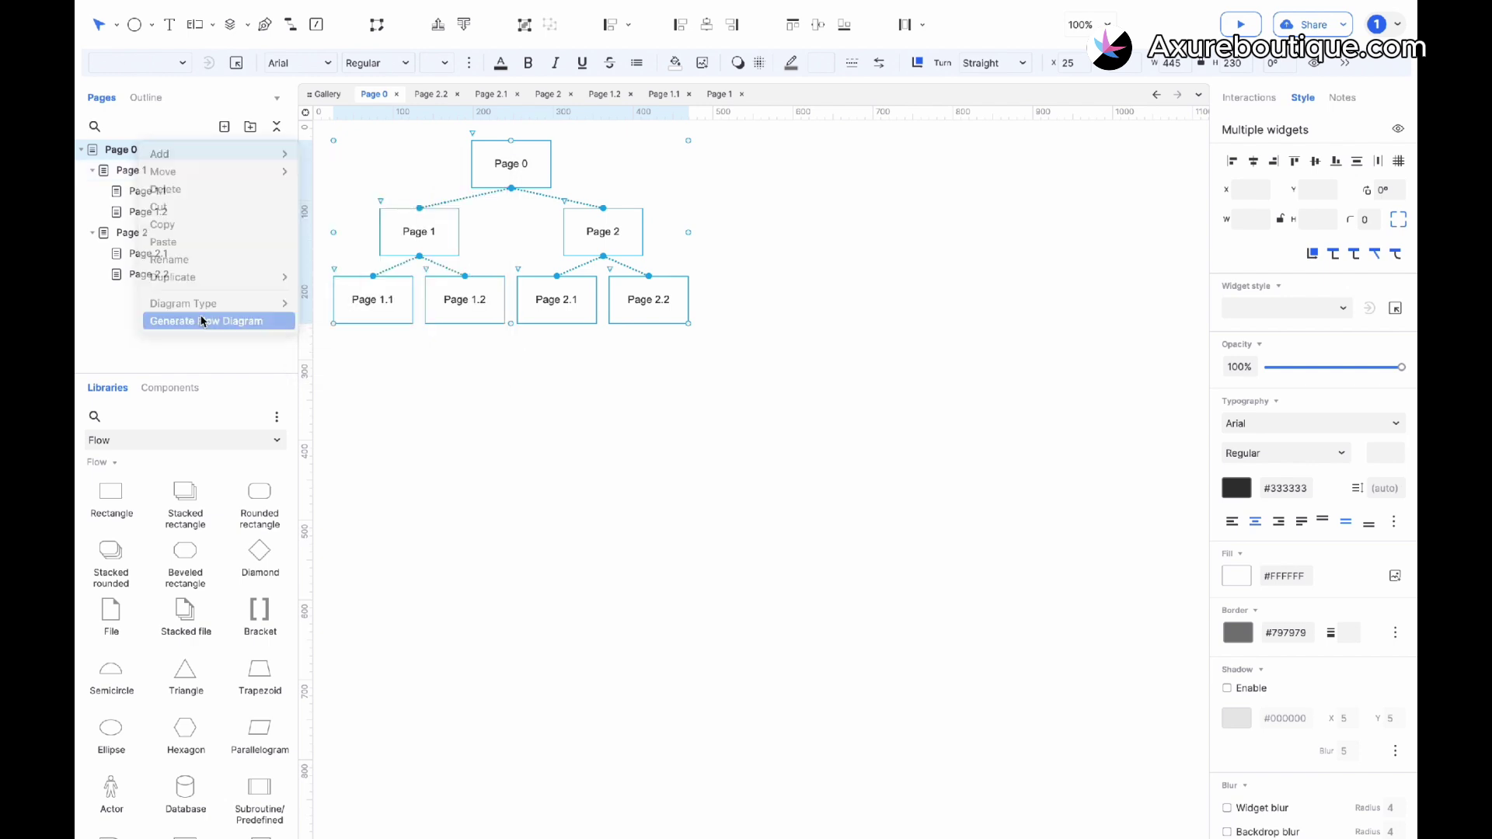
{"action": "left_click", "coordinate": [809, 481]}
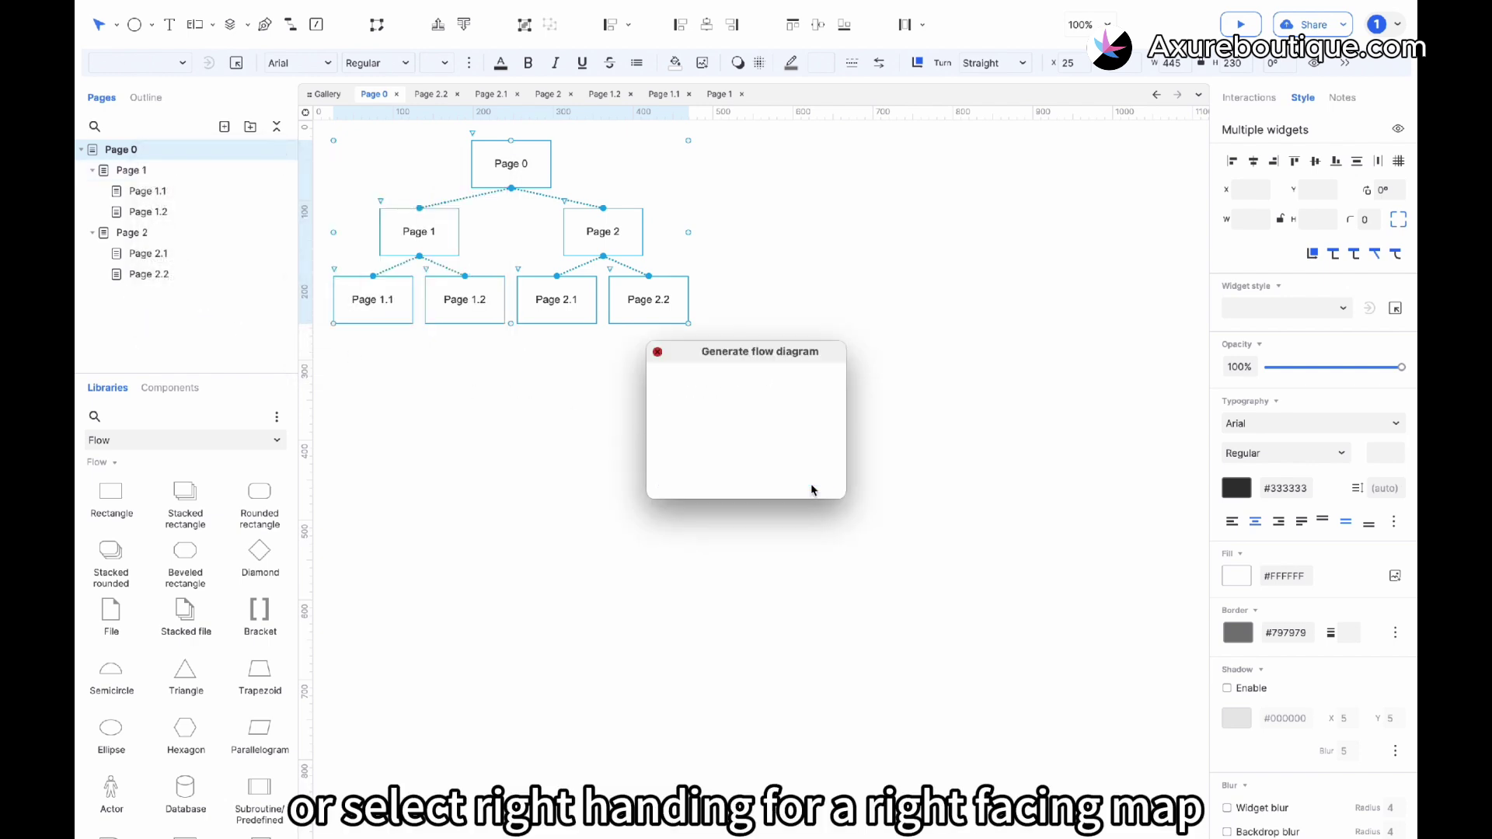
{"action": "left_click_drag", "start_coordinate": [381, 183], "coordinate": [452, 436]}
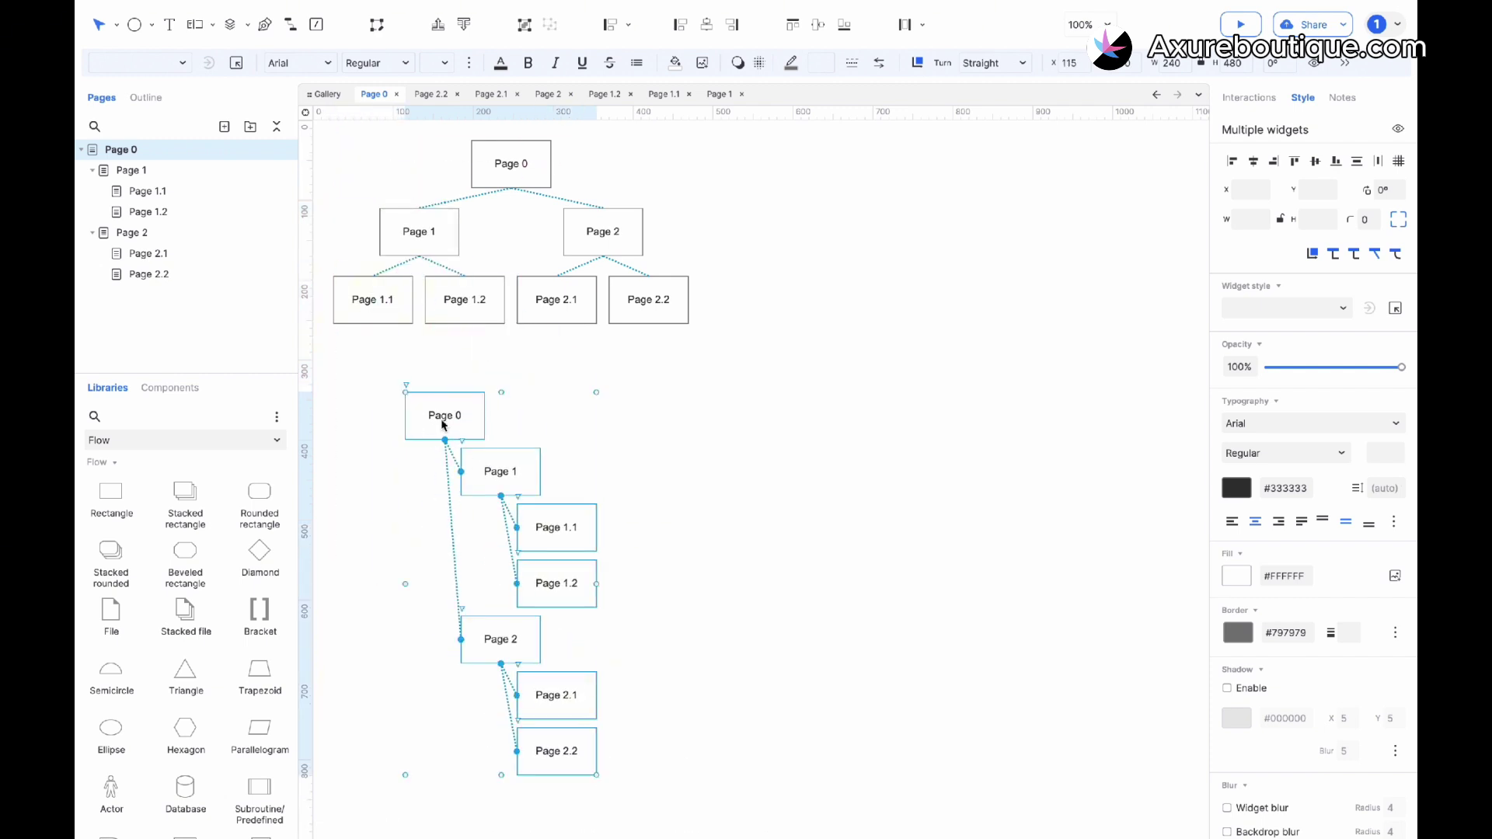
{"action": "left_click", "coordinate": [658, 454]}
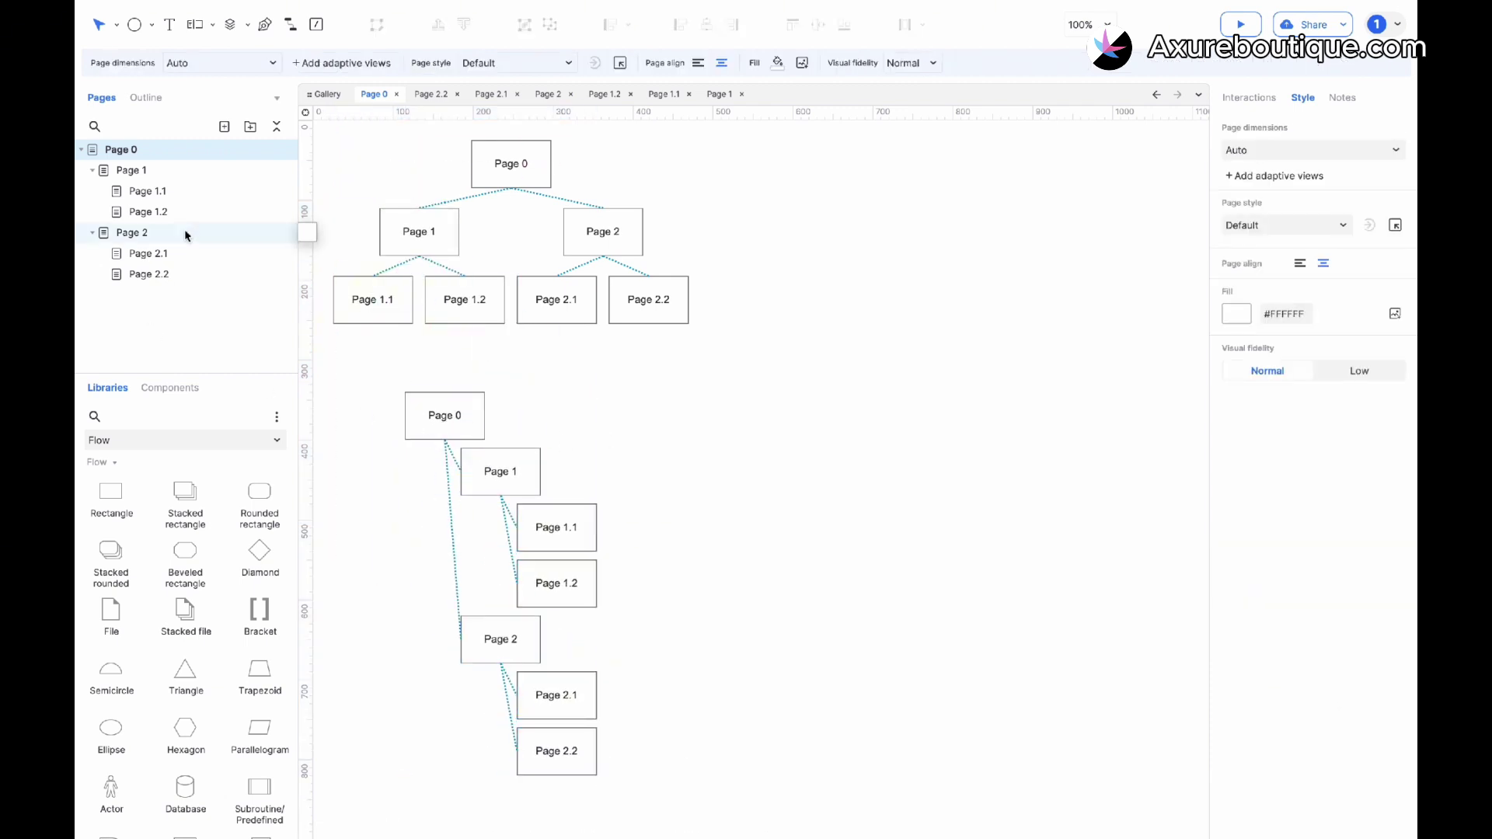
- Set the diagram type of both Page 1 and Page 2 to Flow
{"action": "right_click", "coordinate": [141, 171]}
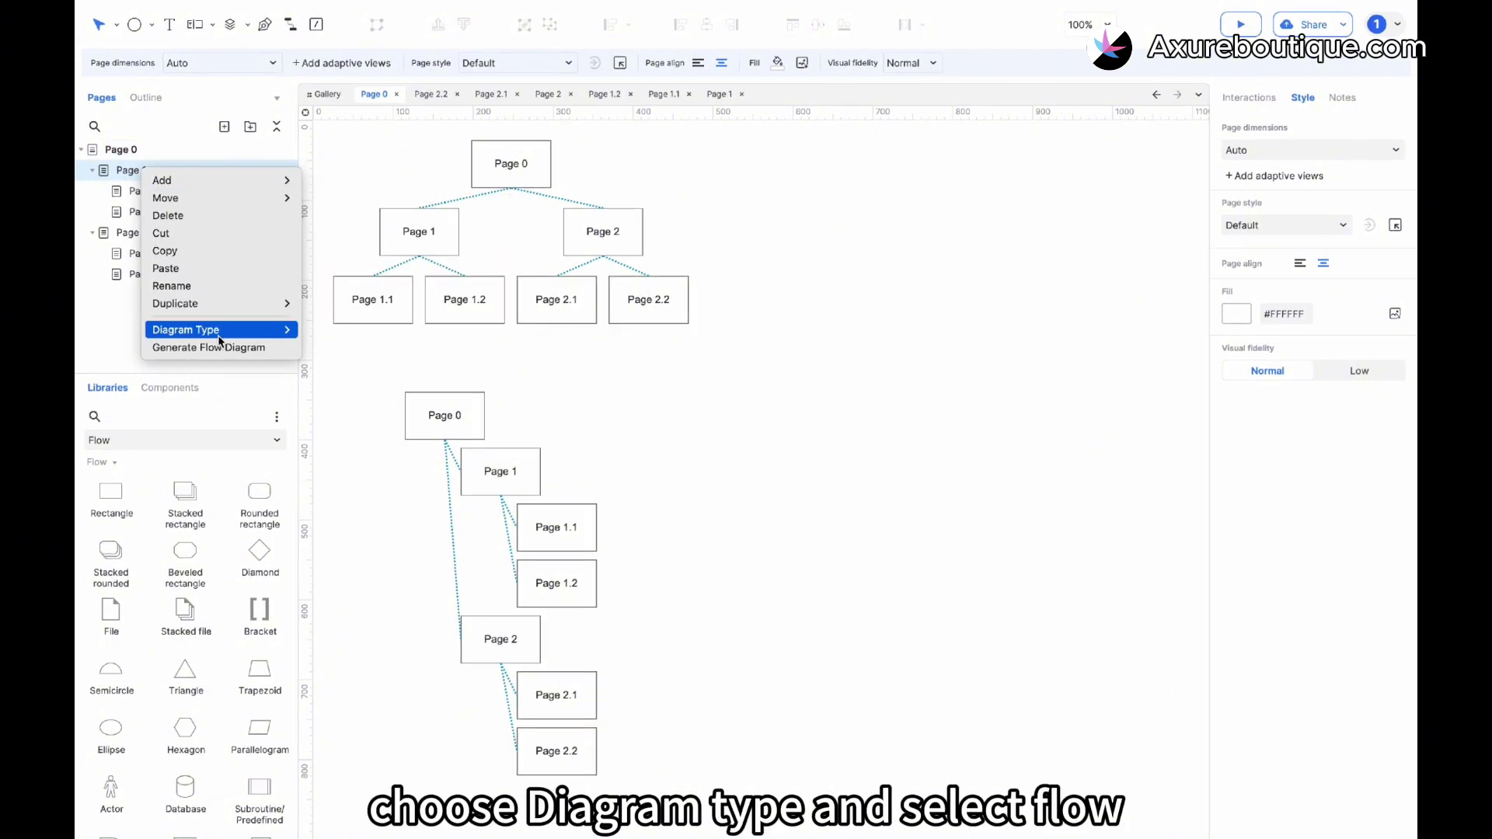
{"action": "mouse_move", "coordinate": [221, 341]}
{"action": "left_click", "coordinate": [320, 348]}
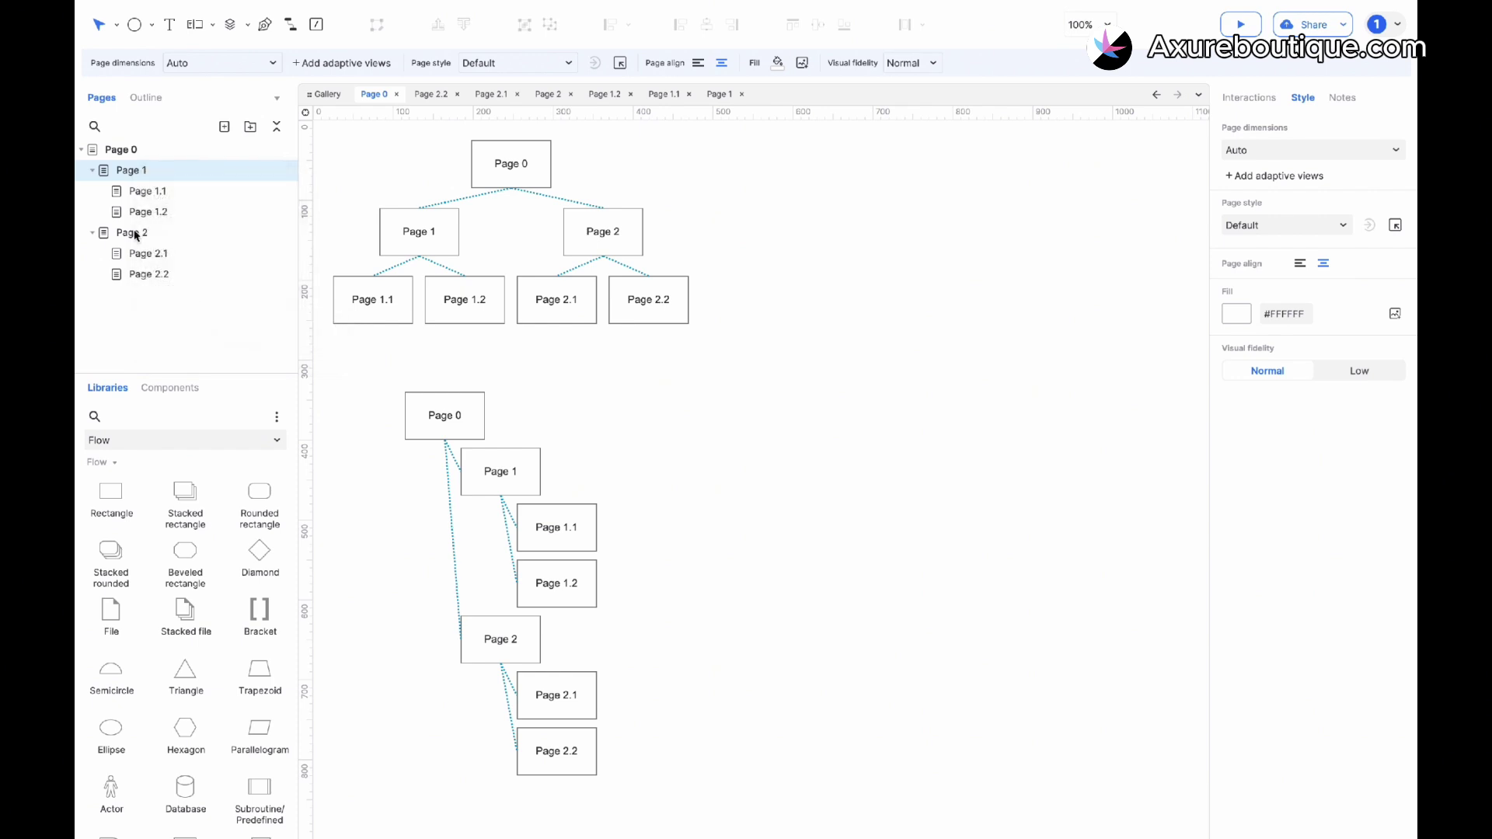
{"action": "right_click", "coordinate": [140, 233]}
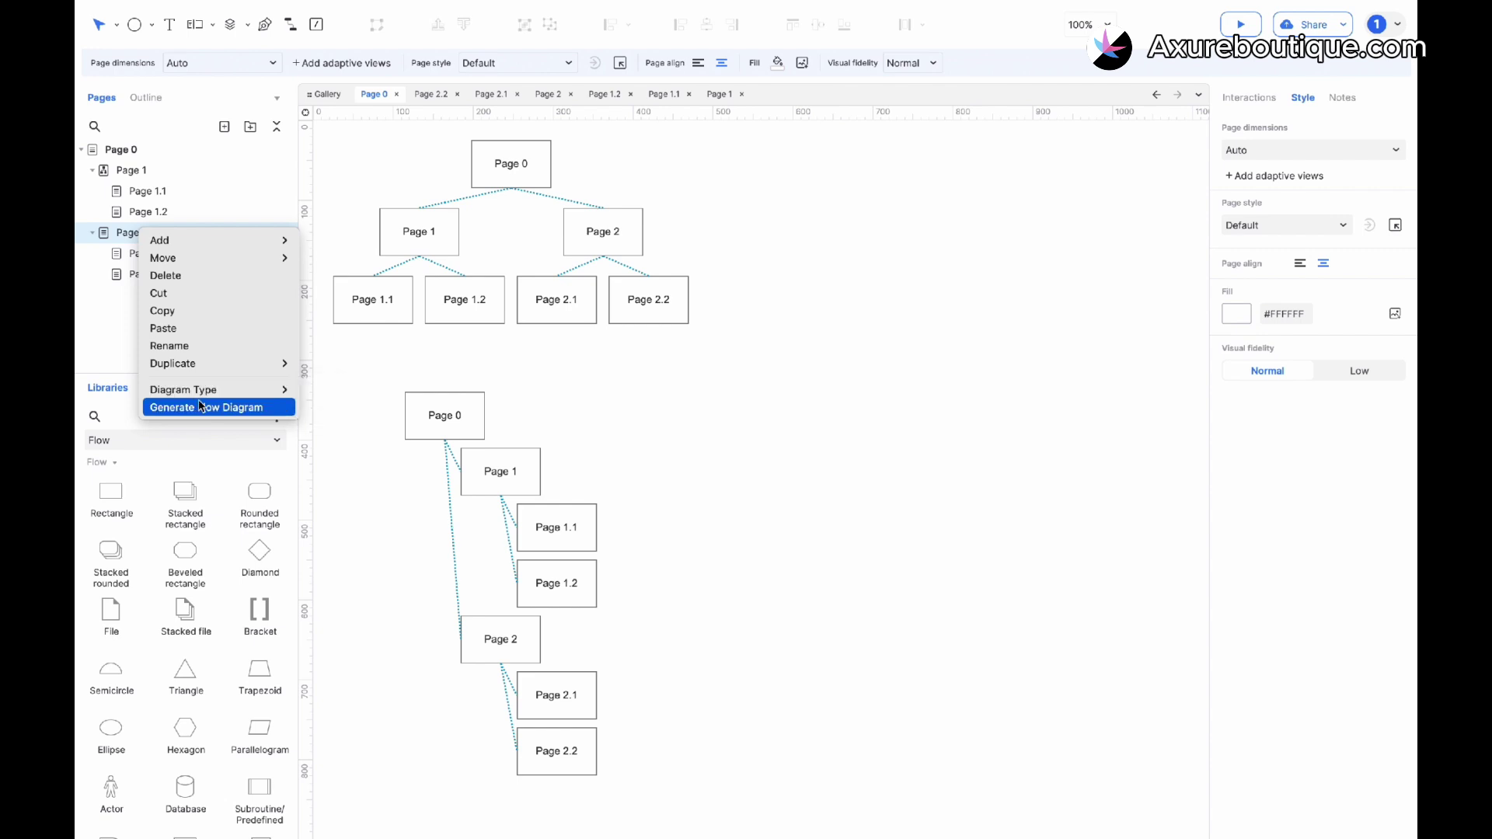
{"action": "mouse_move", "coordinate": [276, 391]}
{"action": "left_click", "coordinate": [313, 408]}
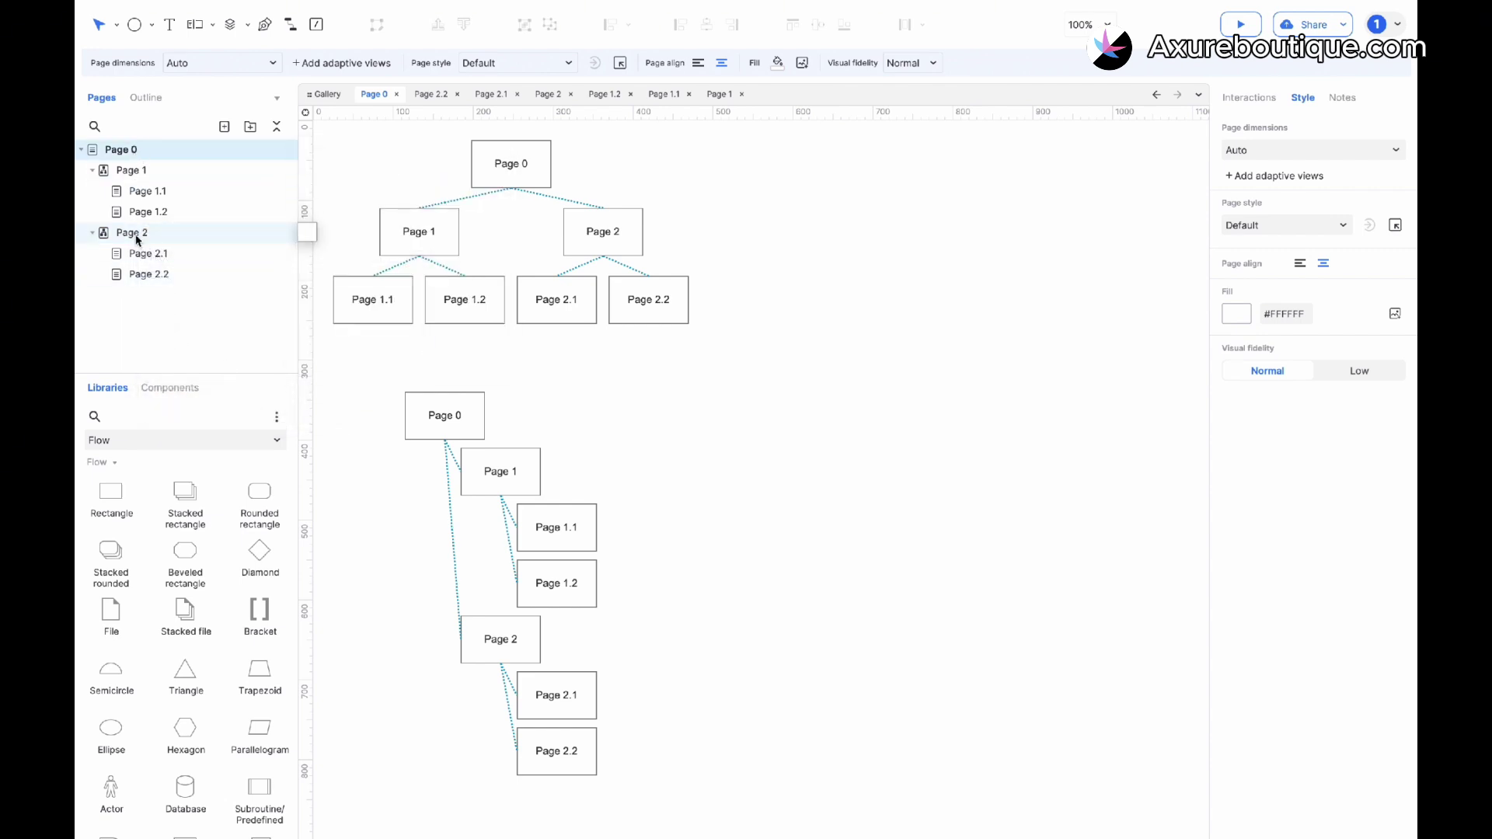
- Open the diagram type choices for Page 0
{"action": "right_click", "coordinate": [132, 148]}
{"action": "mouse_move", "coordinate": [190, 301]}
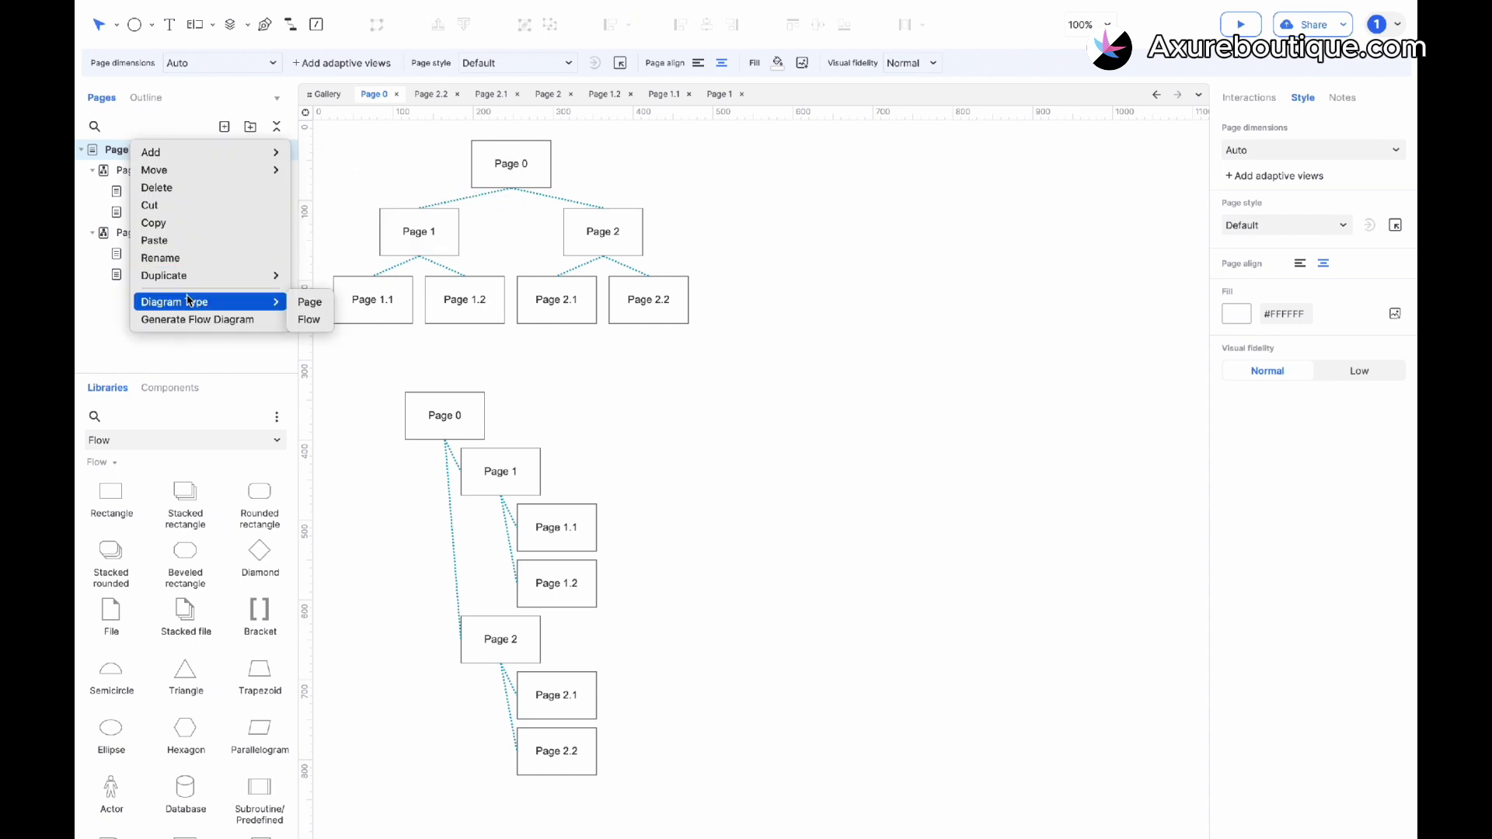